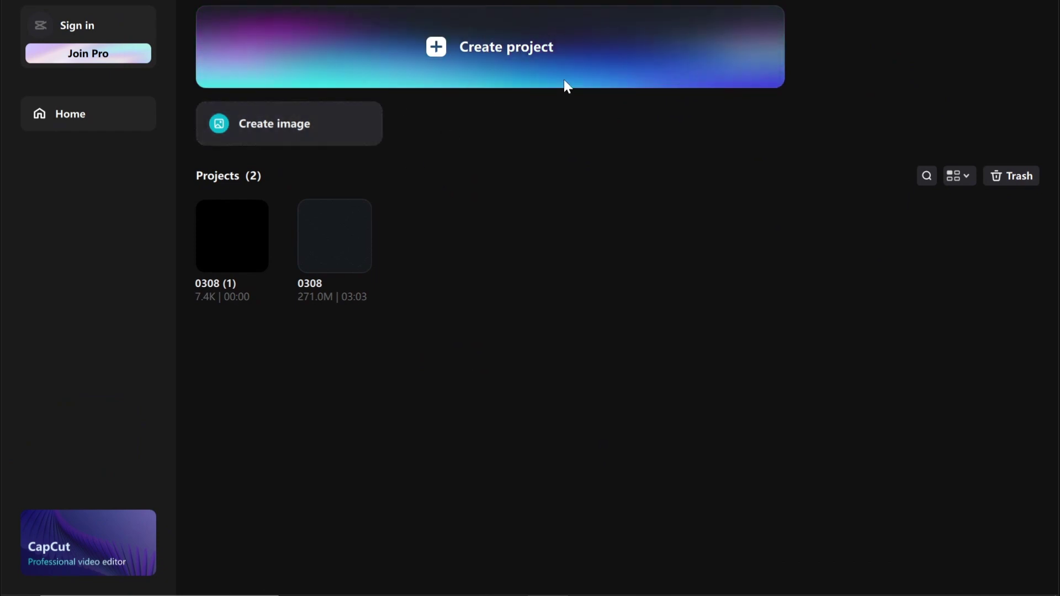
# Check the trash for recently moved projects and move the project 0308 (1) to the trash.
pyautogui.click(1005, 184)
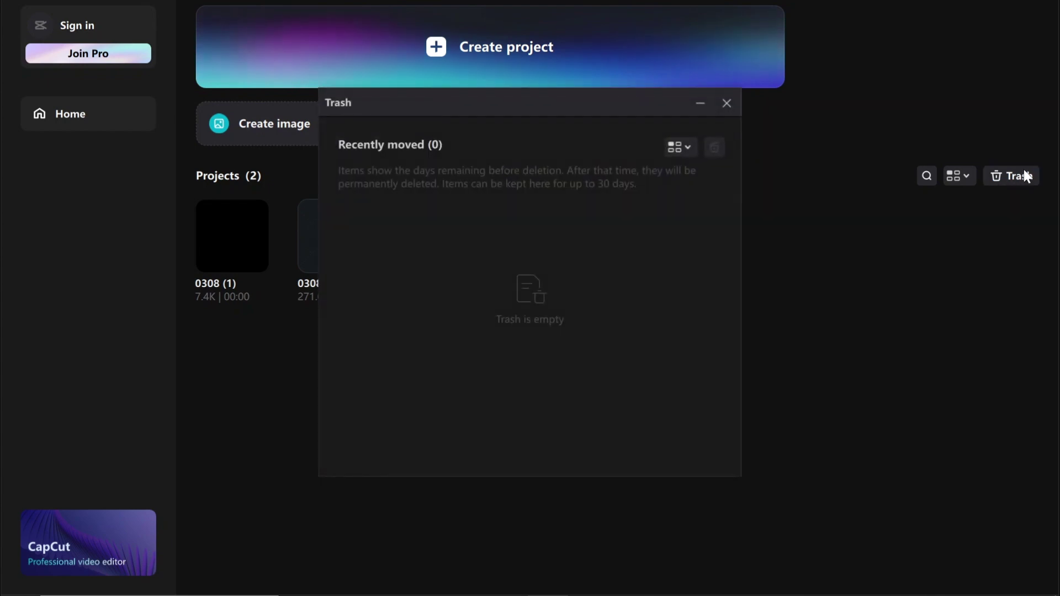
pyautogui.click(727, 103)
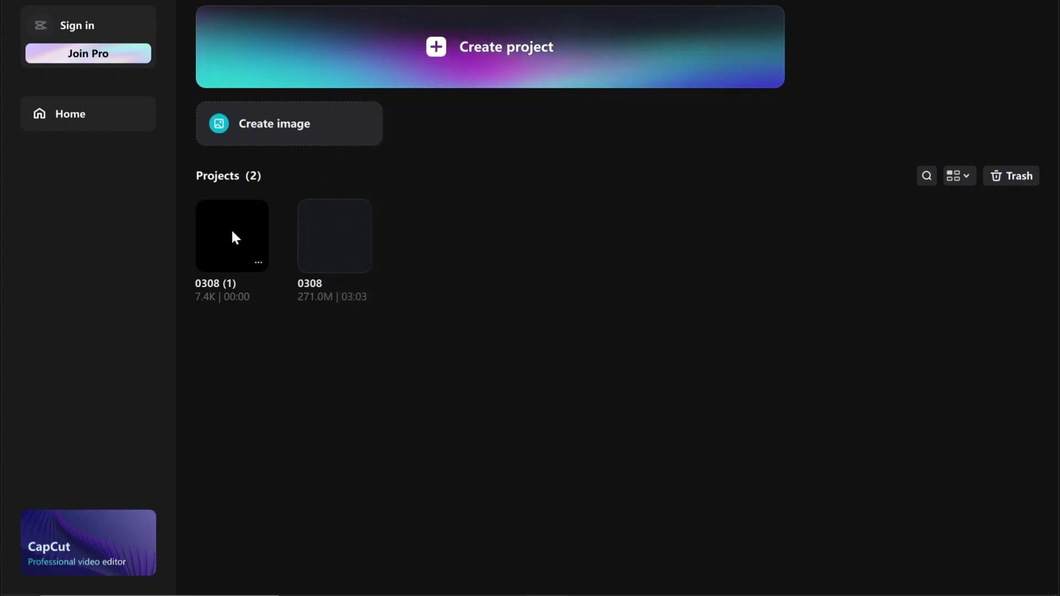
pyautogui.click(258, 264)
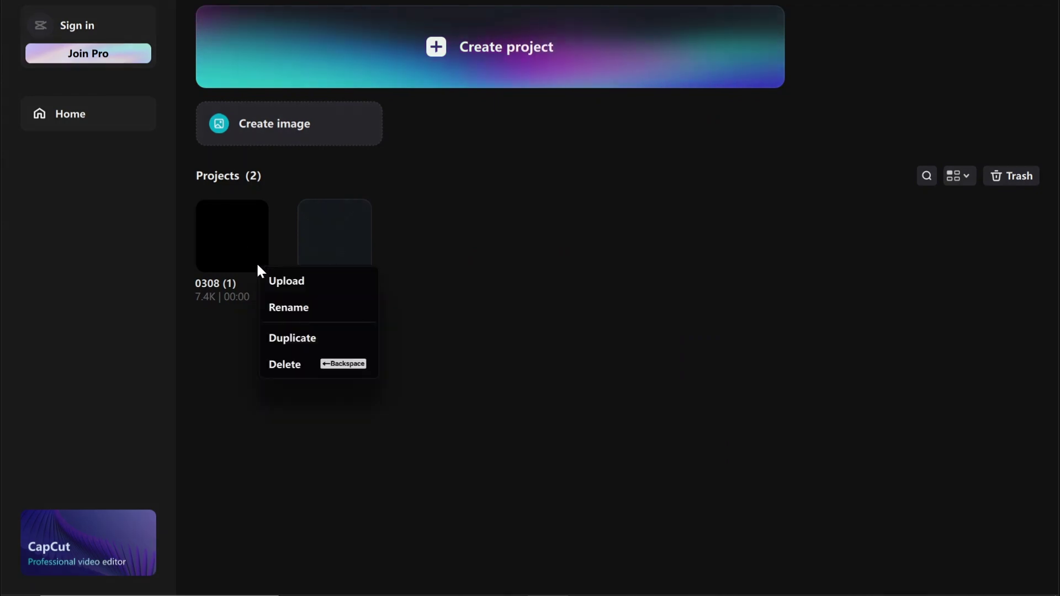
pyautogui.click(304, 365)
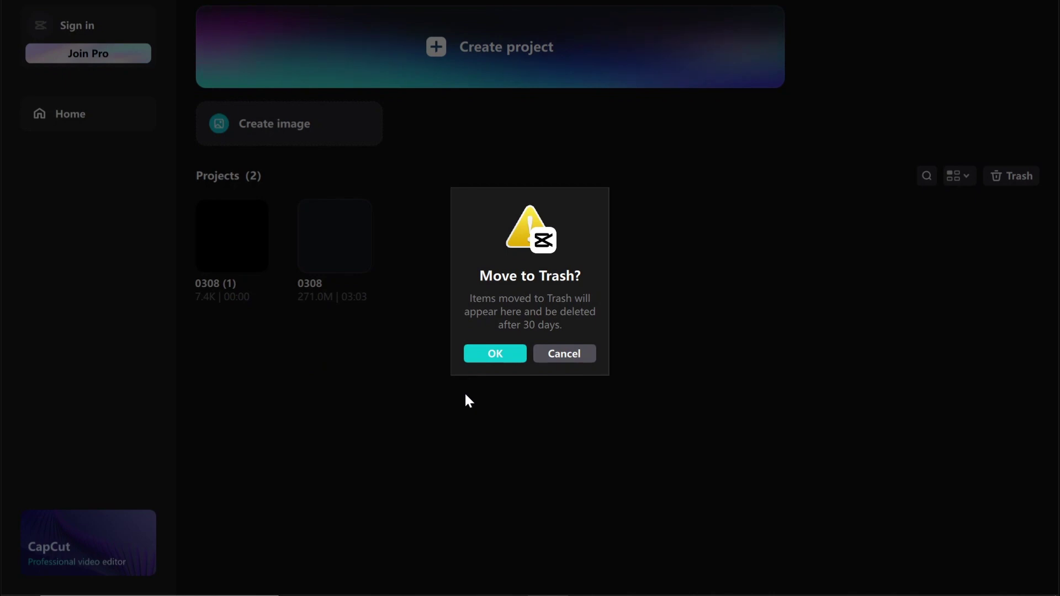
pyautogui.click(500, 349)
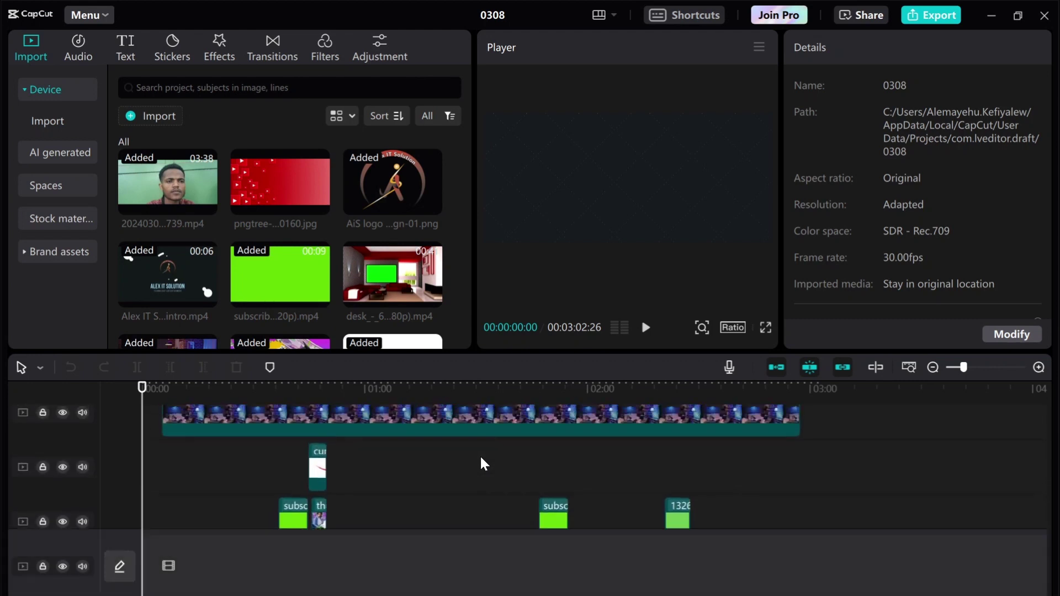
# Examine the video and audio tracks in the timeline of project 0308.
pyautogui.scroll(5, 479, 455)
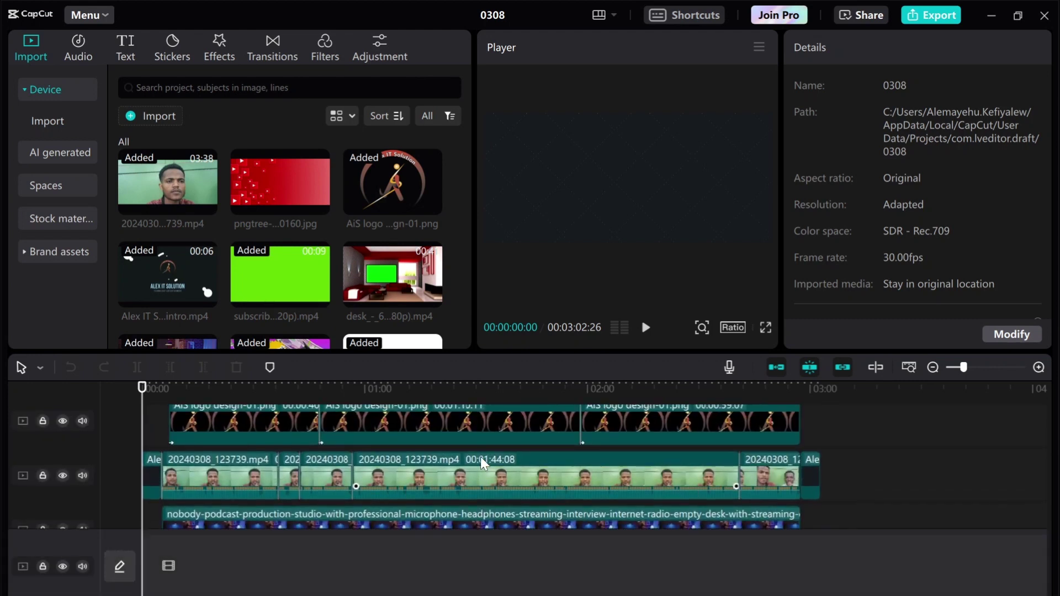
pyautogui.scroll(-3, 480, 455)
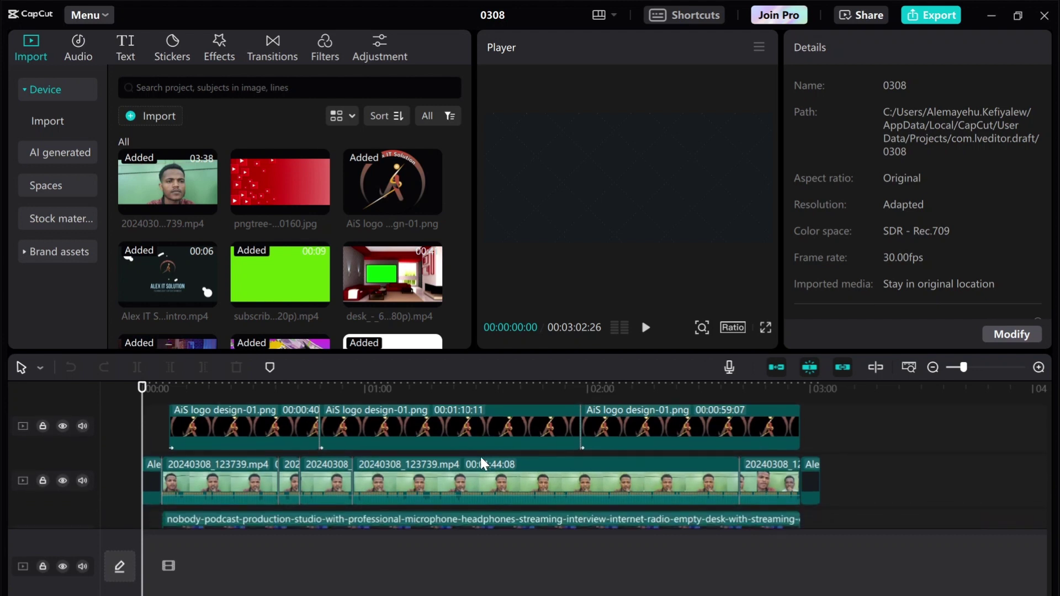
pyautogui.scroll(-5, 480, 456)
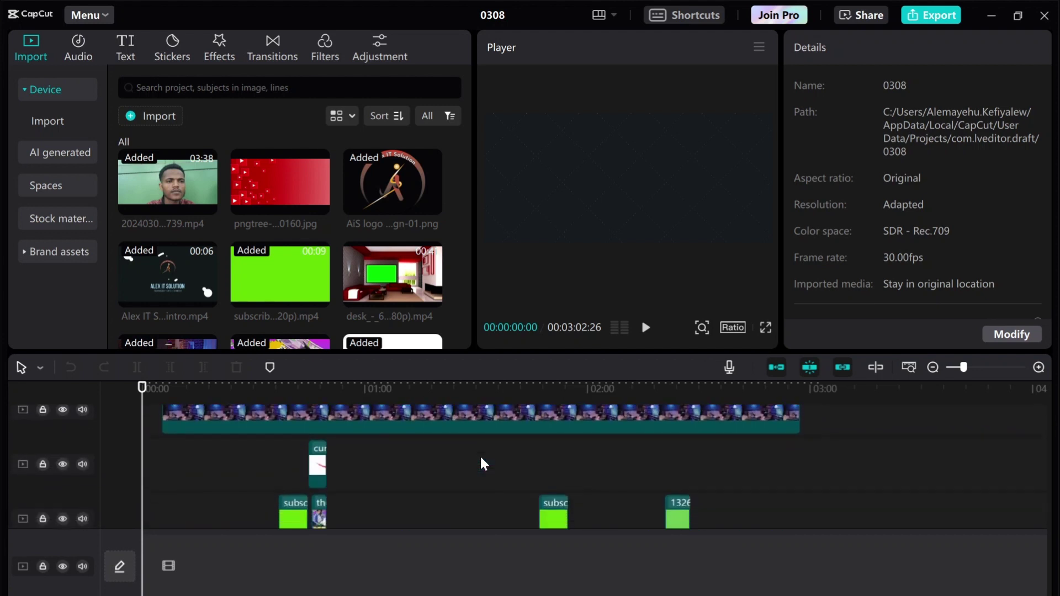
pyautogui.scroll(-4, 481, 459)
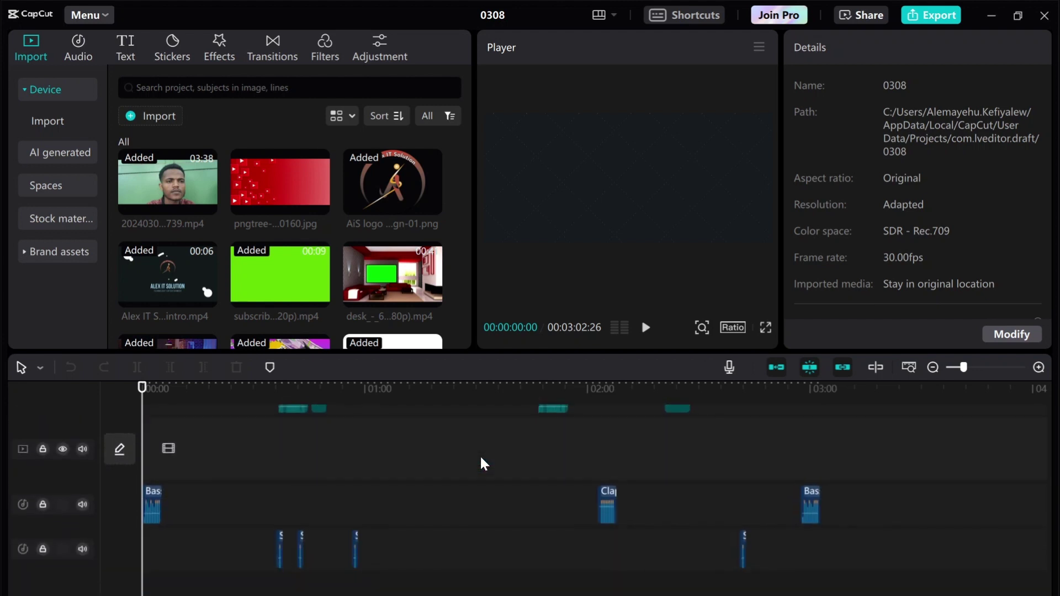
pyautogui.scroll(5, 481, 459)
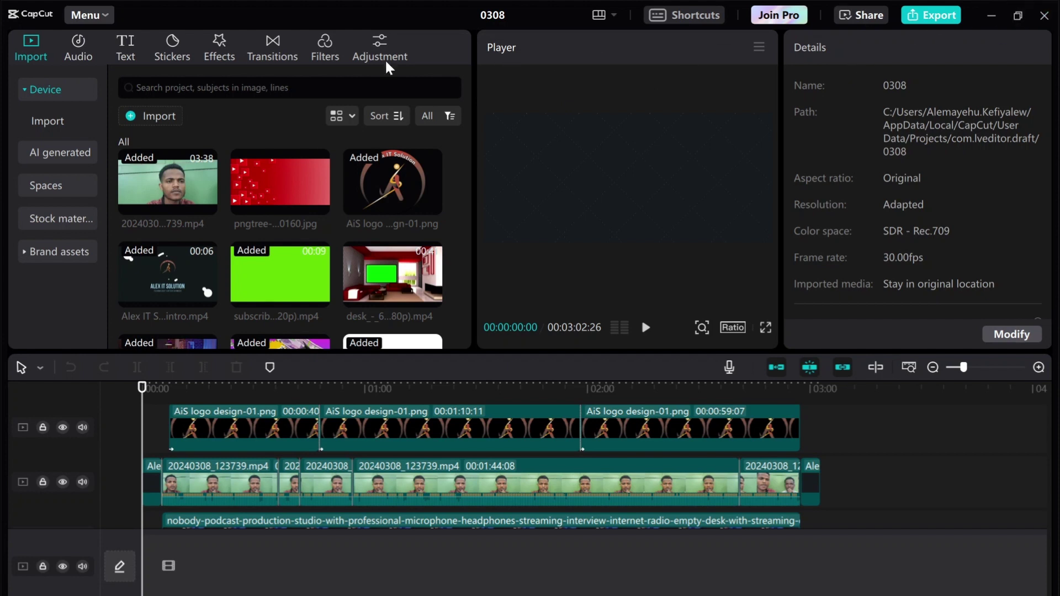
# Create a new empty project from within project 0308.
pyautogui.click(103, 14)
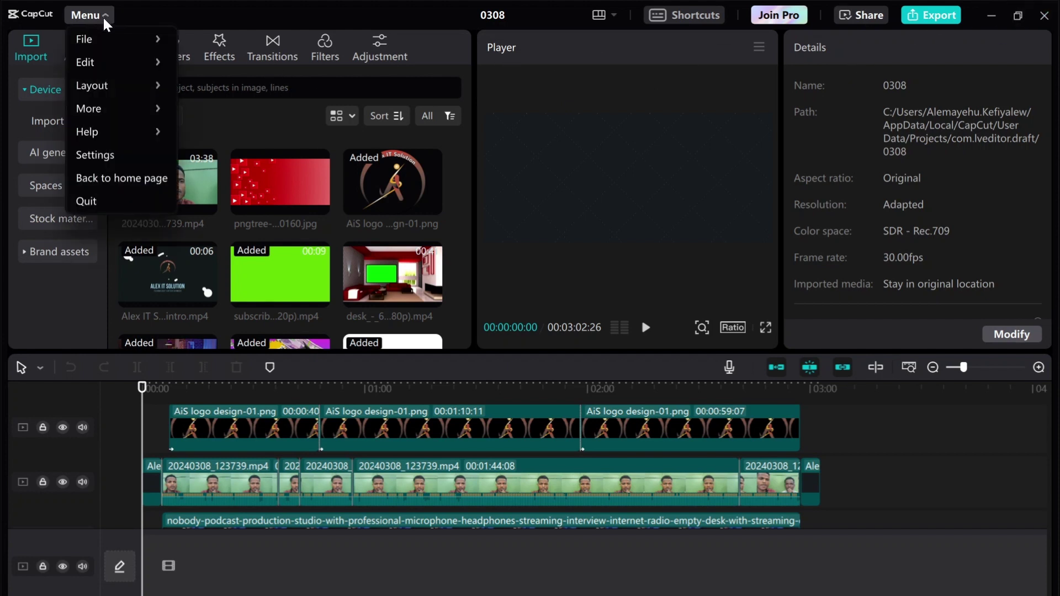
pyautogui.moveTo(157, 39)
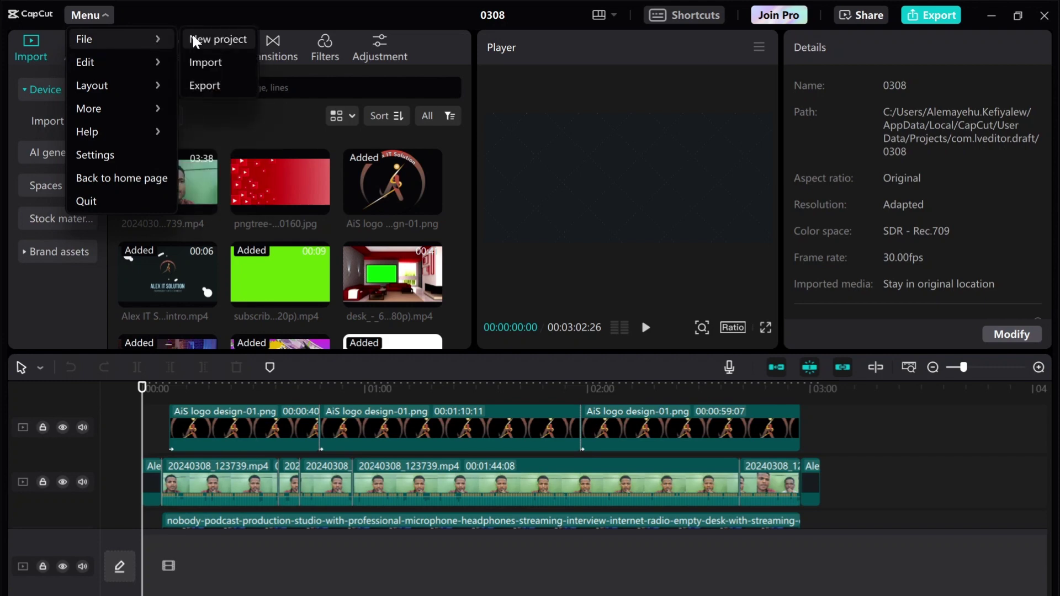
pyautogui.click(224, 43)
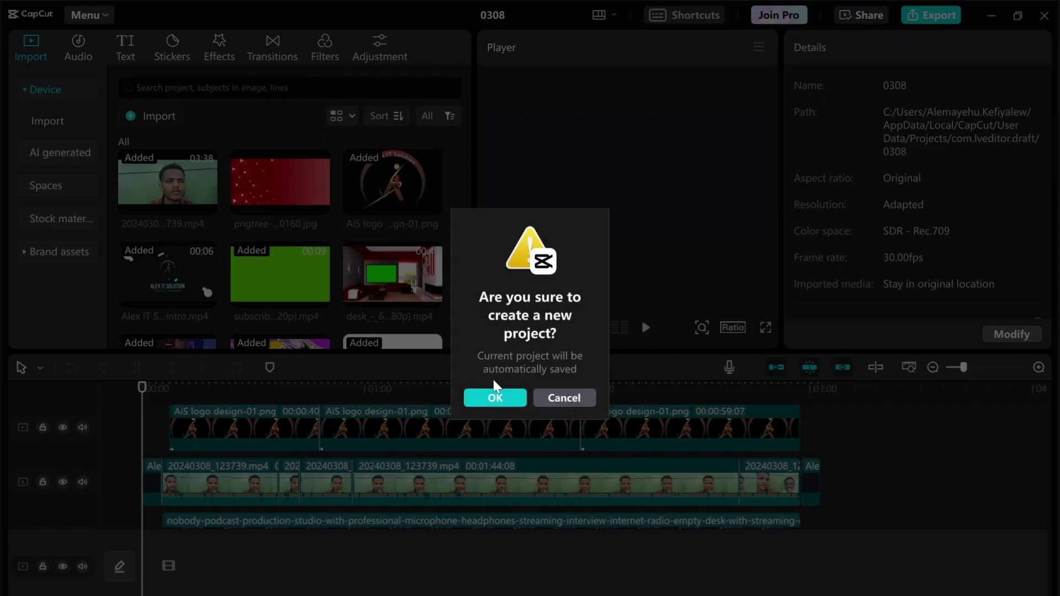
pyautogui.click(496, 397)
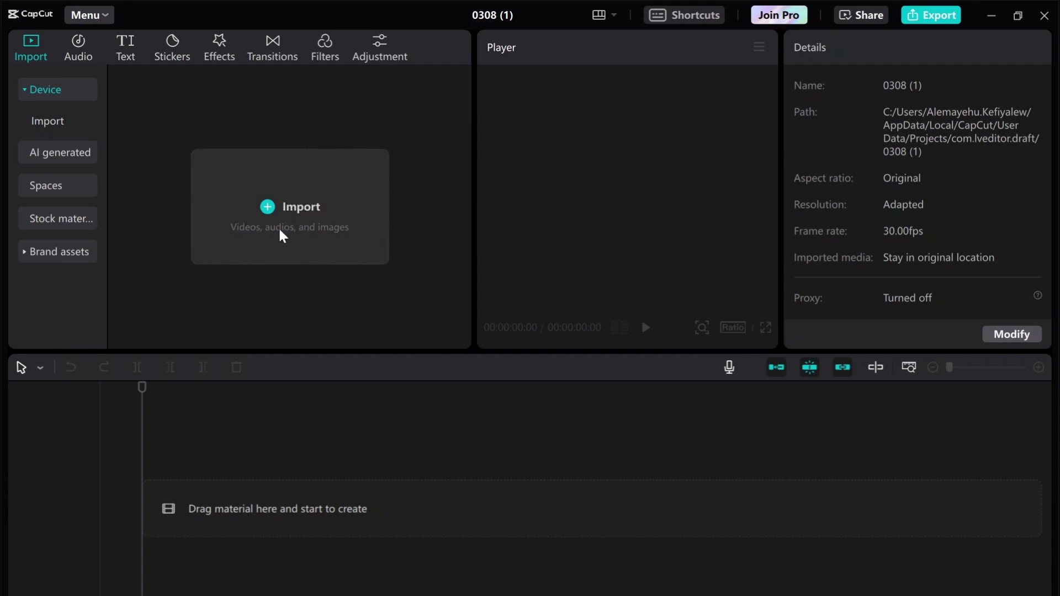
# Browse the trending music in the audio library and look at the text options.
pyautogui.click(77, 50)
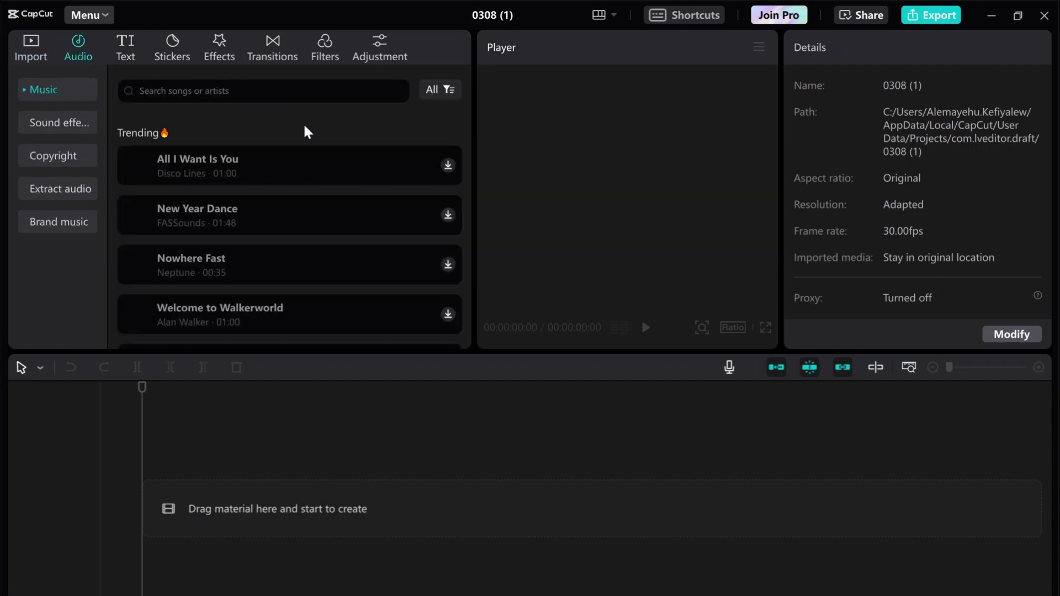
pyautogui.scroll(-3, 293, 215)
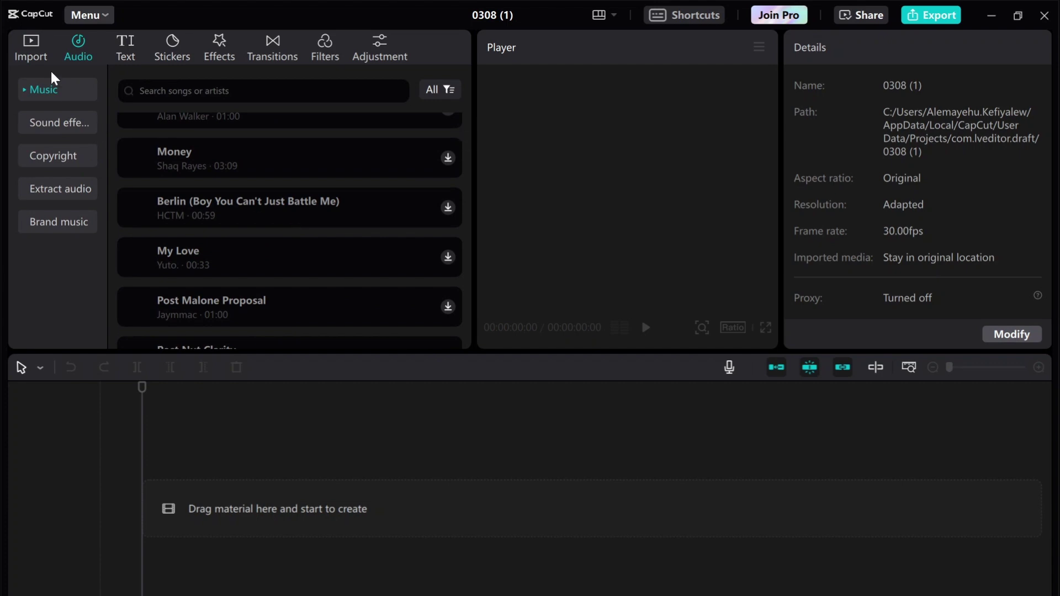
pyautogui.click(31, 45)
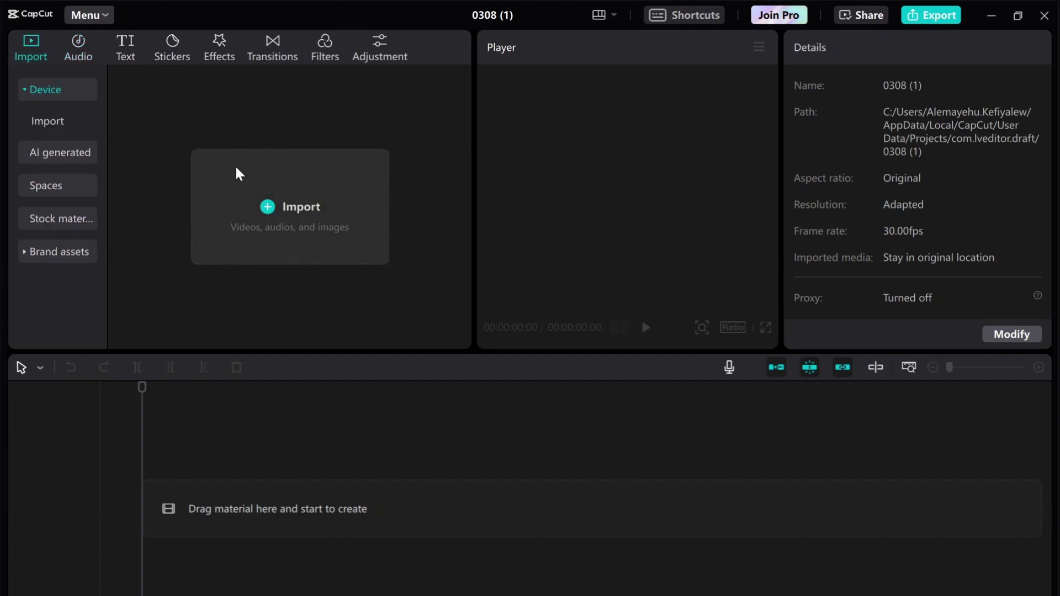
pyautogui.click(78, 48)
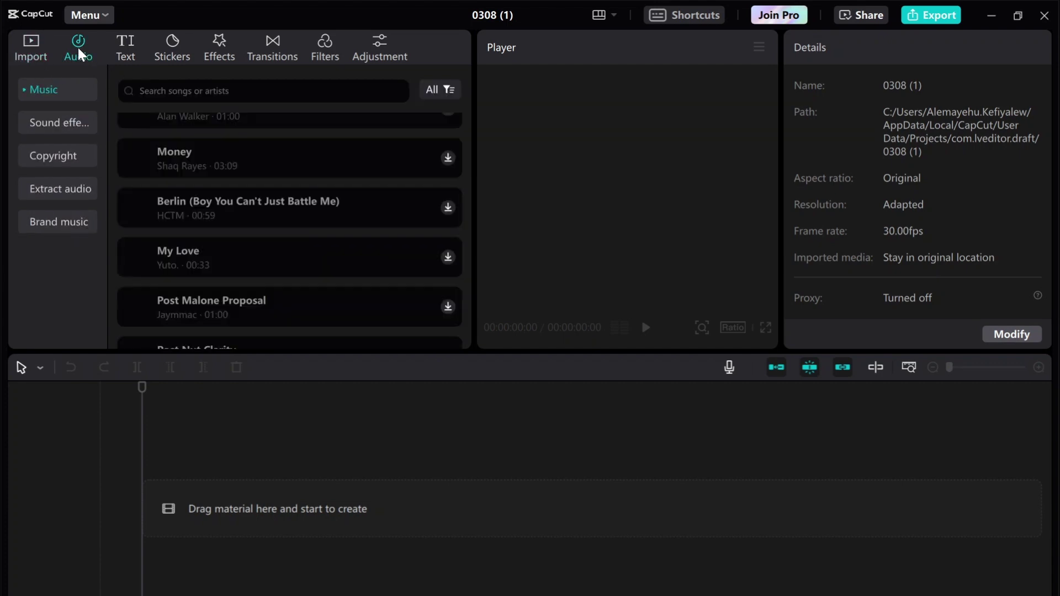
pyautogui.scroll(-5, 217, 175)
pyautogui.scroll(7, 218, 176)
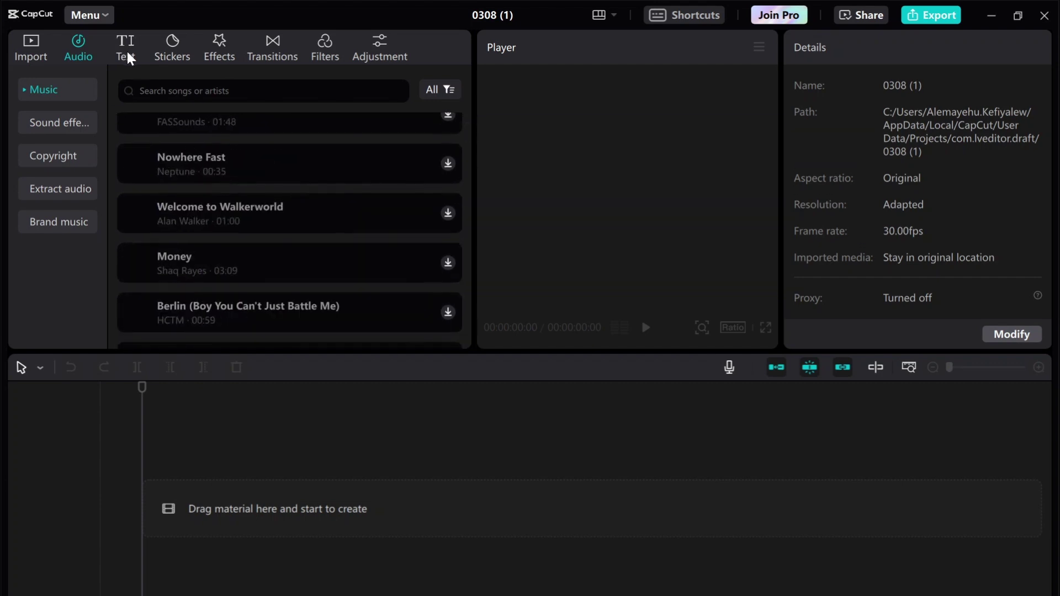
pyautogui.click(127, 51)
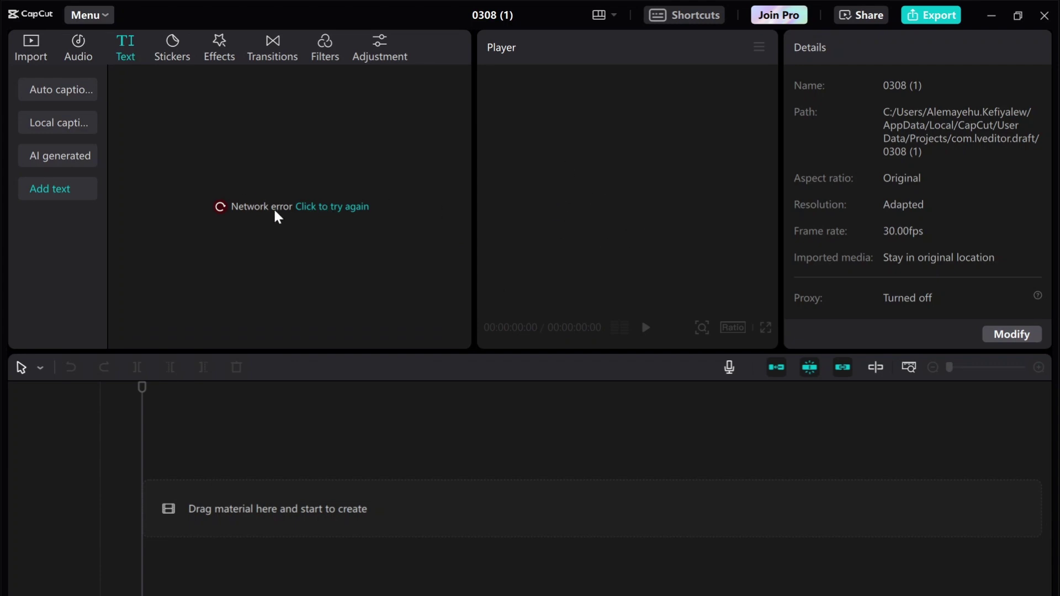
# Import the image 800 subsc from the Downloads folder into the project media.
pyautogui.click(31, 46)
pyautogui.click(279, 201)
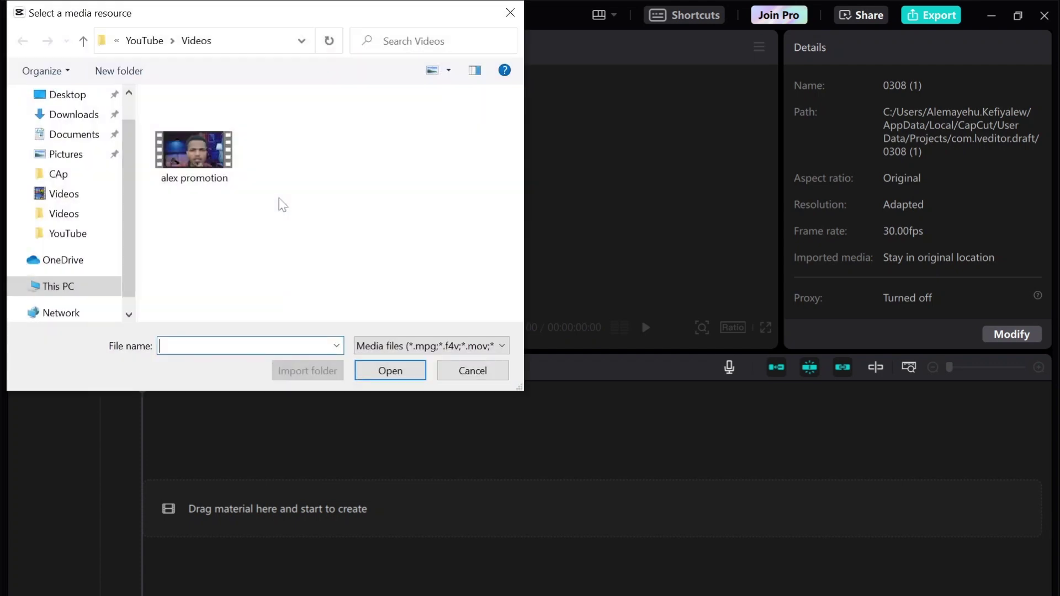
pyautogui.click(143, 41)
pyautogui.click(74, 114)
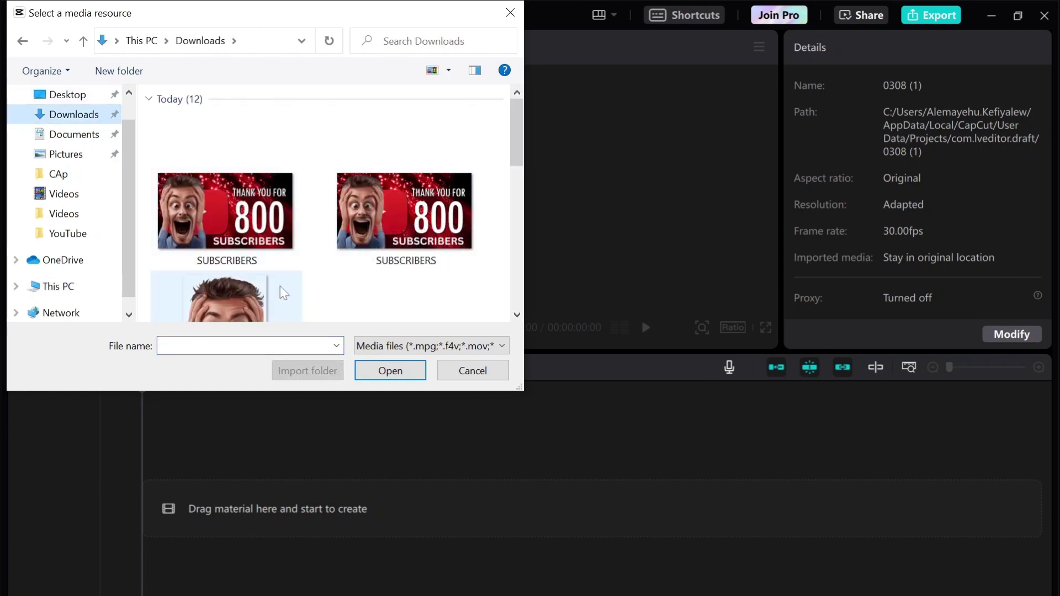
pyautogui.scroll(-5, 280, 286)
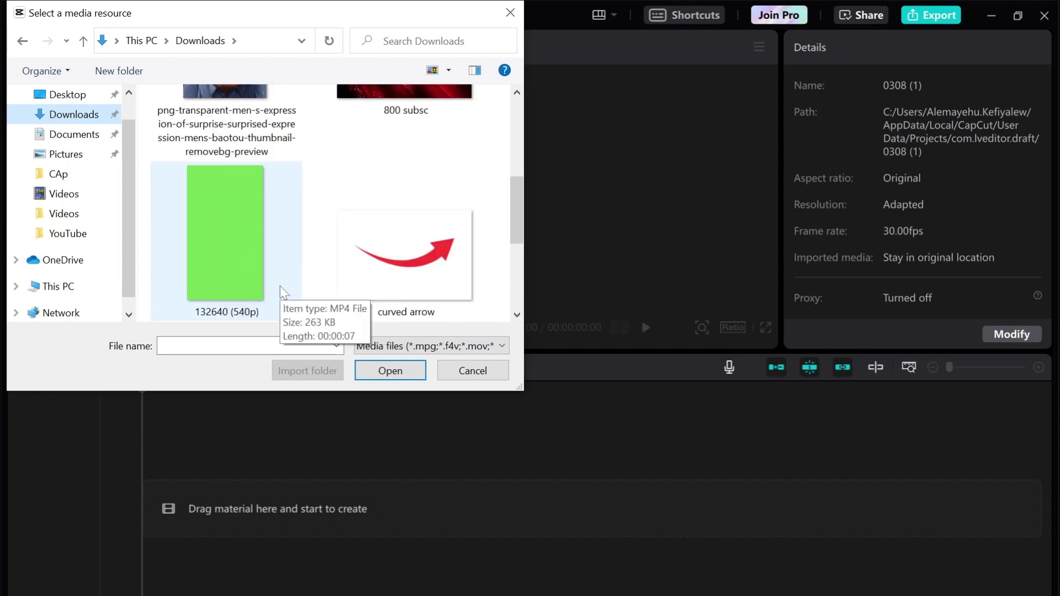
pyautogui.click(517, 93)
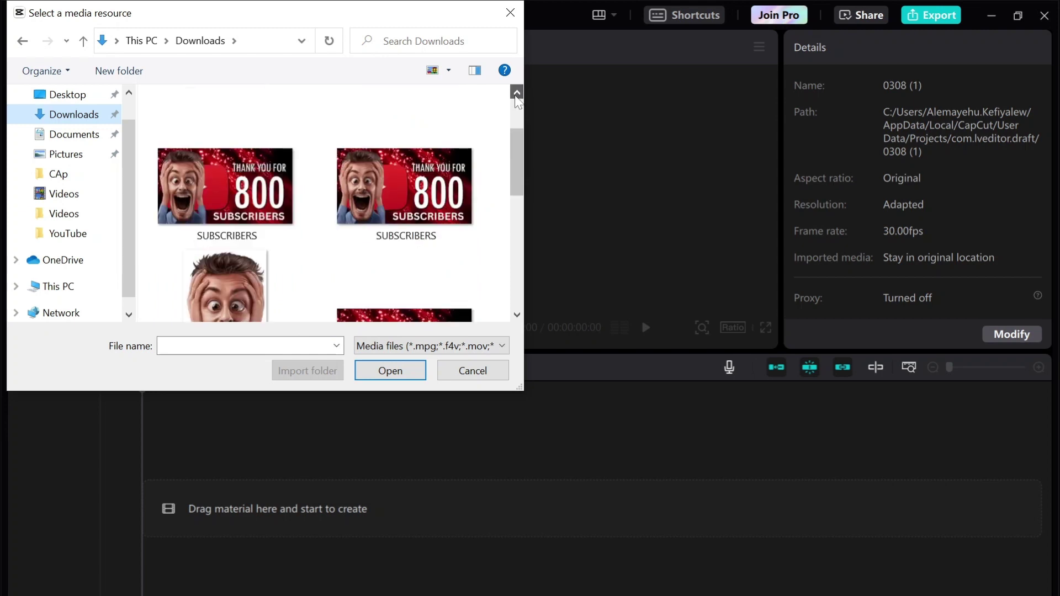
pyautogui.click(516, 315)
pyautogui.moveTo(515, 219); pyautogui.dragTo(513, 193)
pyautogui.click(425, 217)
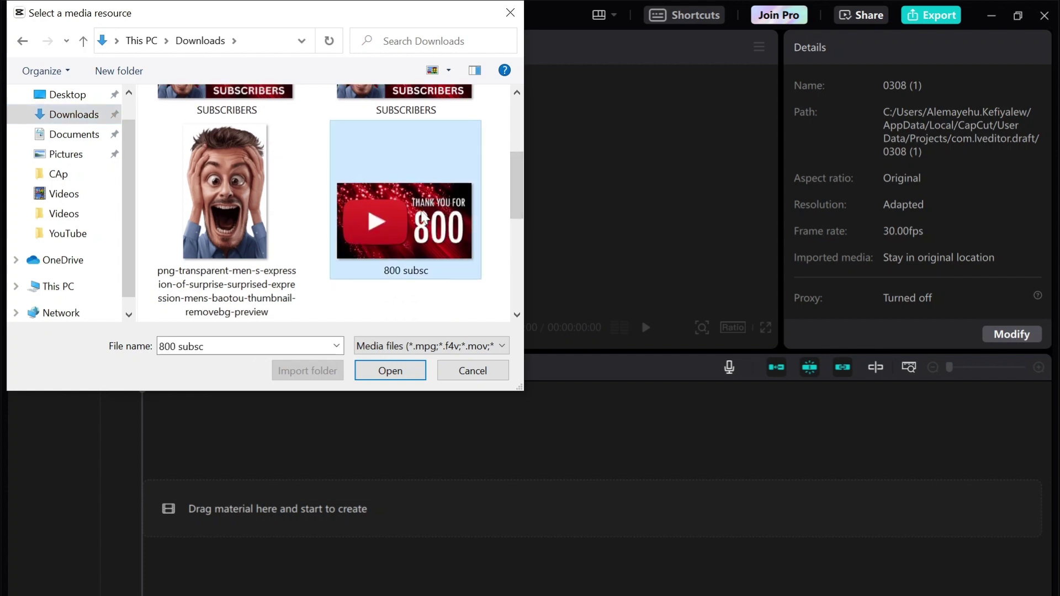
pyautogui.click(391, 371)
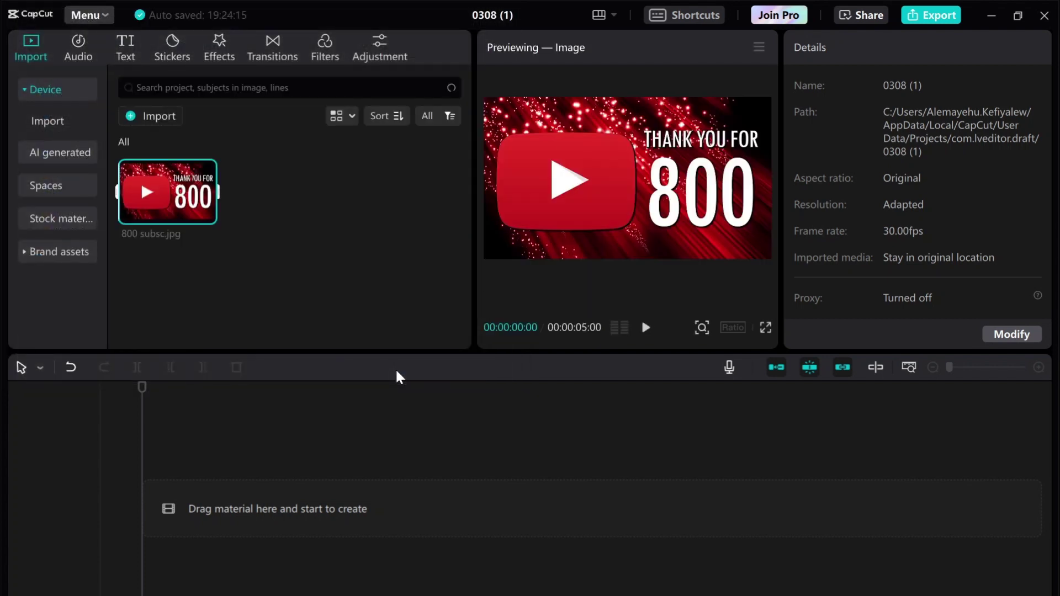
# Place the image 800 subsc.jpg at the start of the main timeline track.
pyautogui.moveTo(193, 207)
pyautogui.press('space')
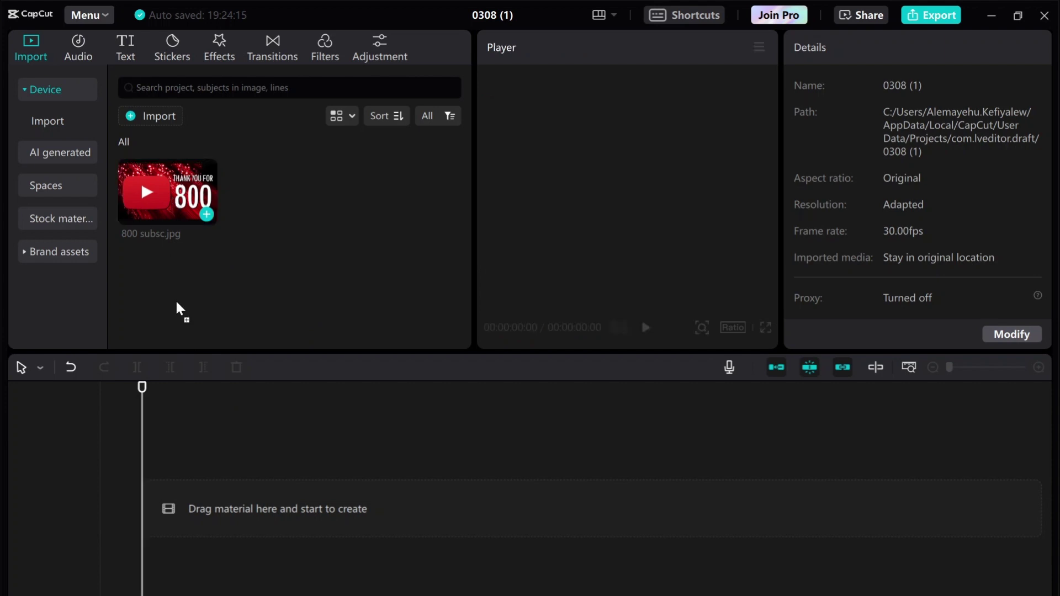
pyautogui.moveTo(147, 181); pyautogui.dragTo(135, 508)
pyautogui.click(252, 496)
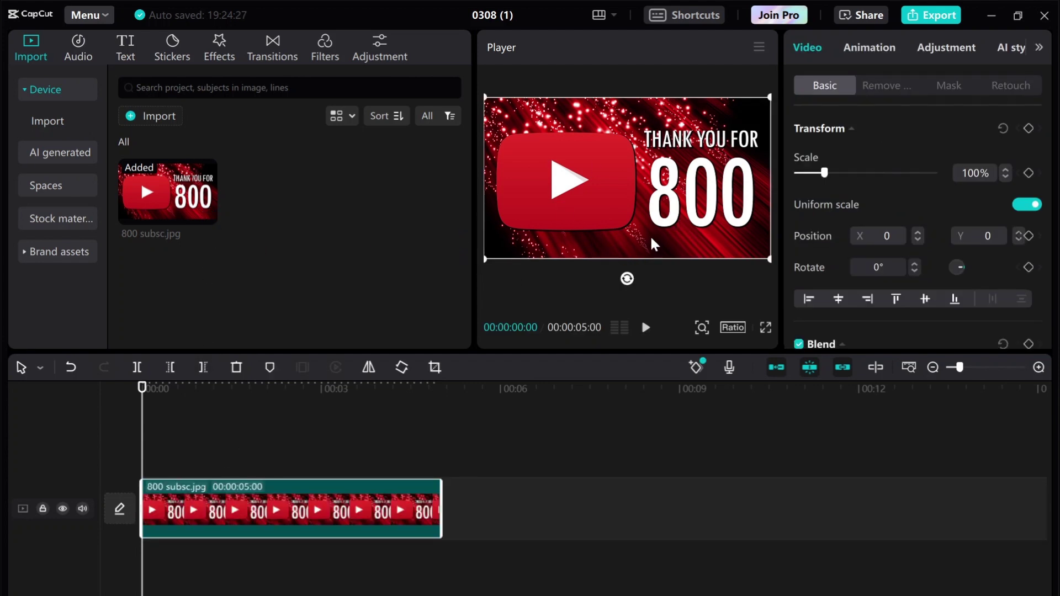
# Import the green video 132640 (540p) from the Downloads folder into the project media.
pyautogui.click(150, 112)
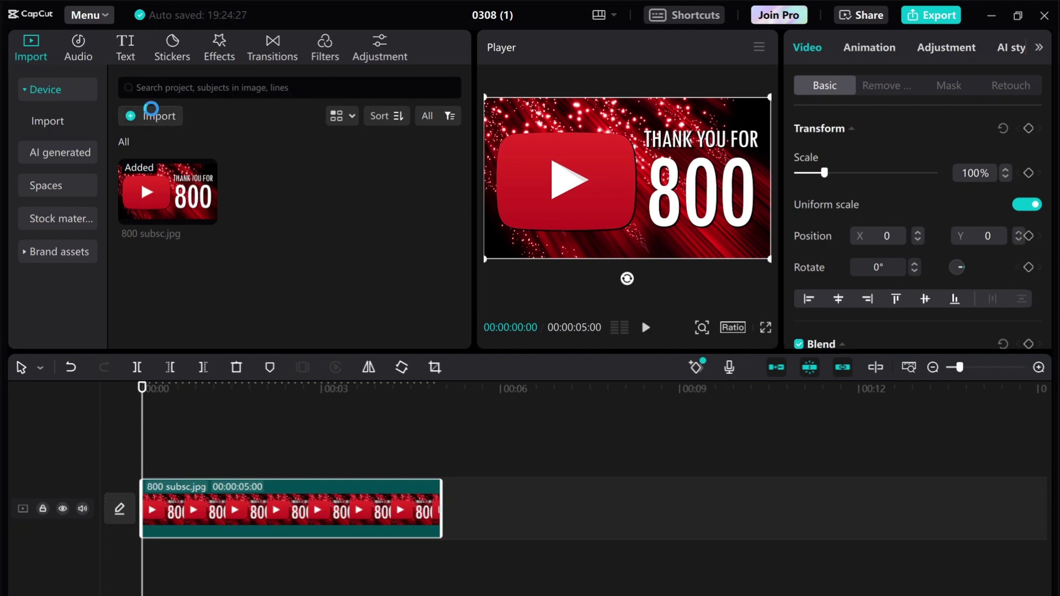
pyautogui.scroll(-3, 248, 220)
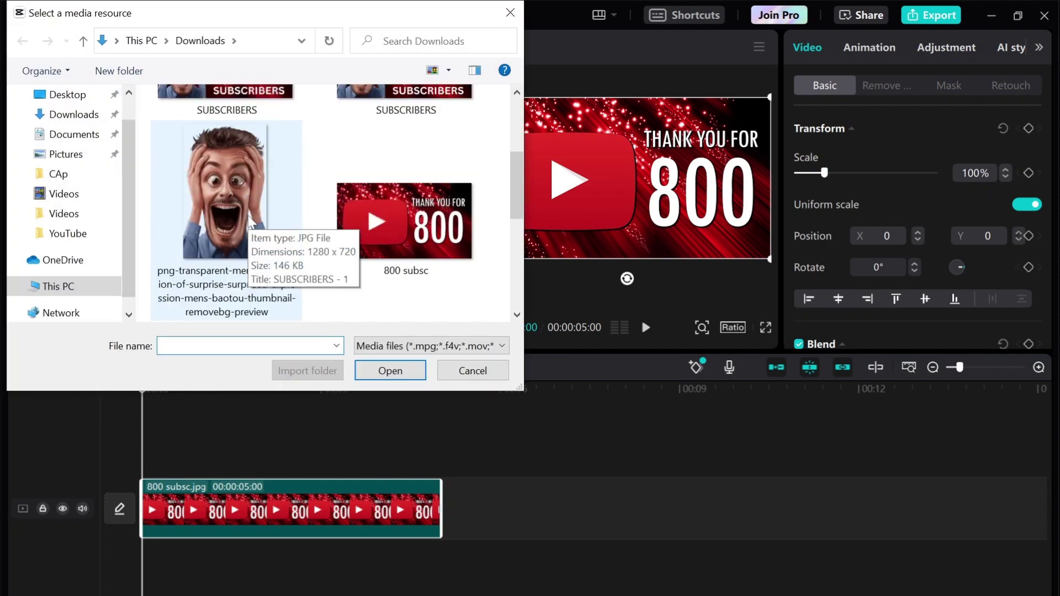
pyautogui.scroll(-3, 249, 220)
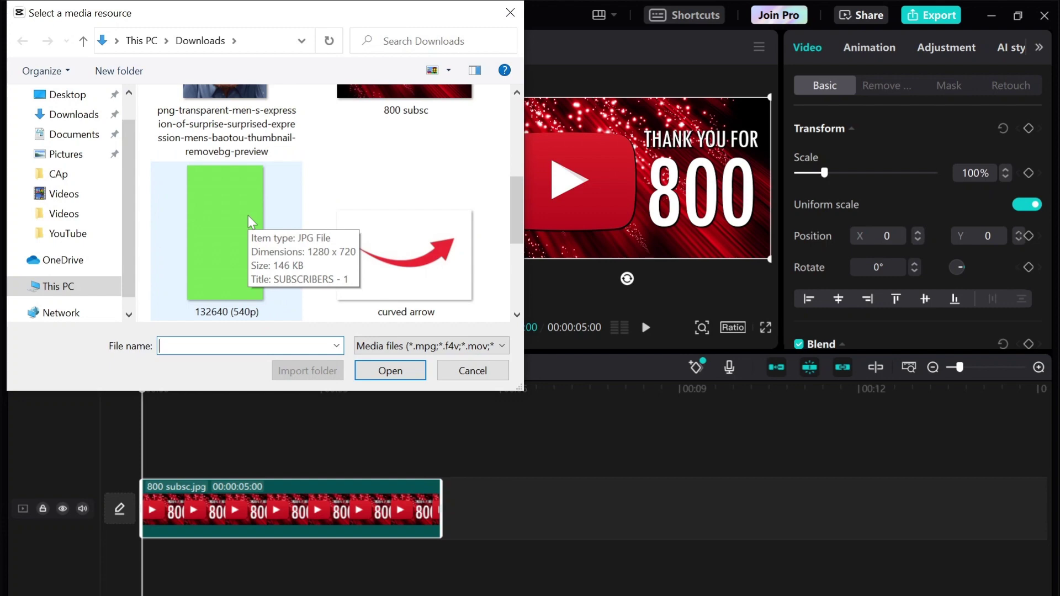
pyautogui.click(248, 215)
pyautogui.click(398, 372)
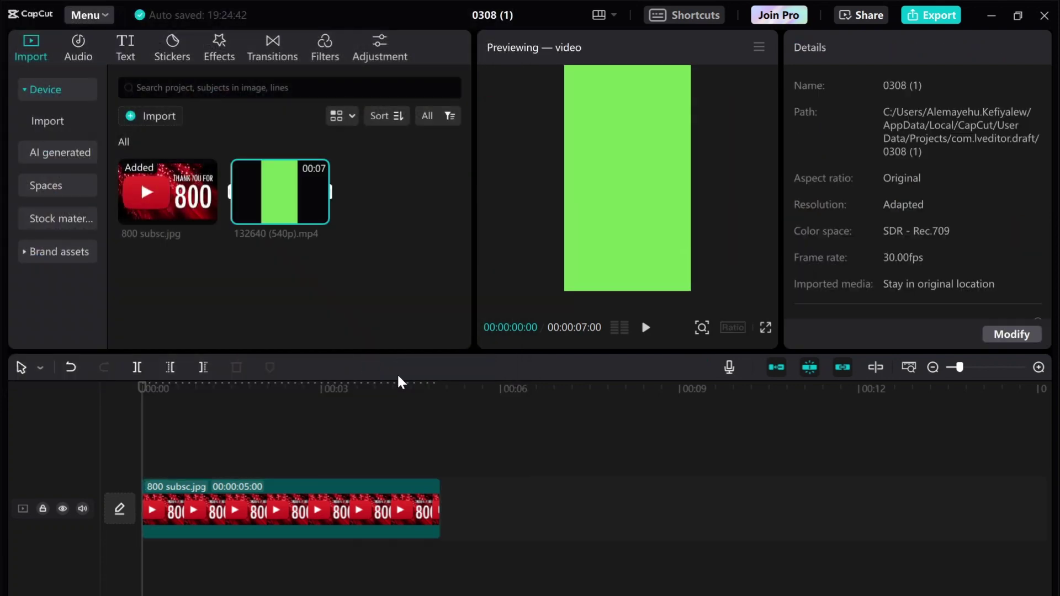
# Place the 132640 (540p).mp4 clip on a track above the image from about 1.7 s and trim its end to a duration of about 00:00:02:15.
pyautogui.moveTo(274, 188)
pyautogui.moveTo(273, 194); pyautogui.dragTo(246, 446)
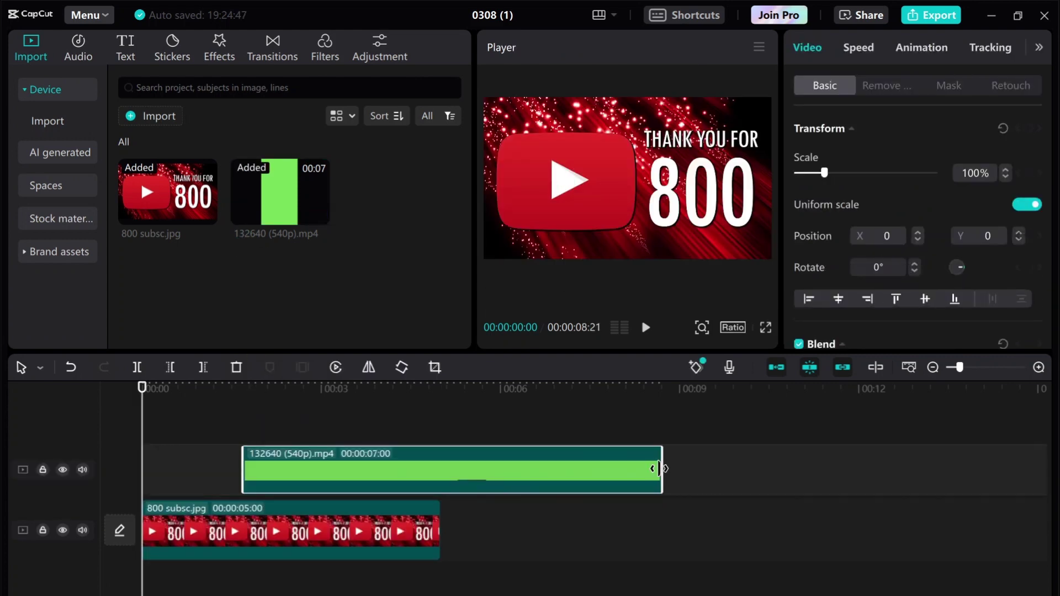
pyautogui.moveTo(660, 469); pyautogui.dragTo(391, 472)
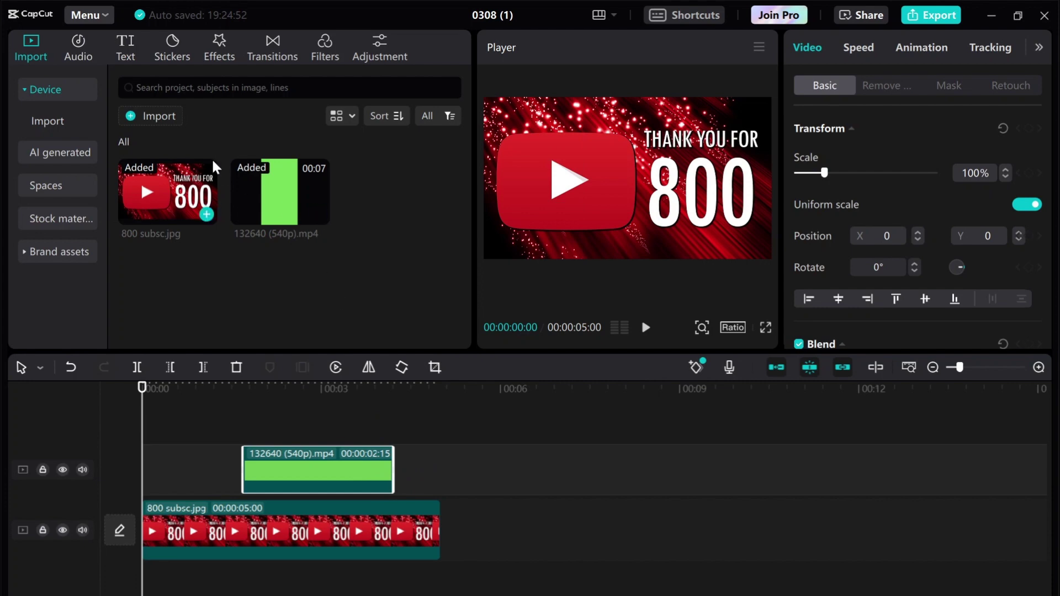
# Import the video subscribe_-_114691 (720p) from the Downloads folder into the project media.
pyautogui.click(161, 115)
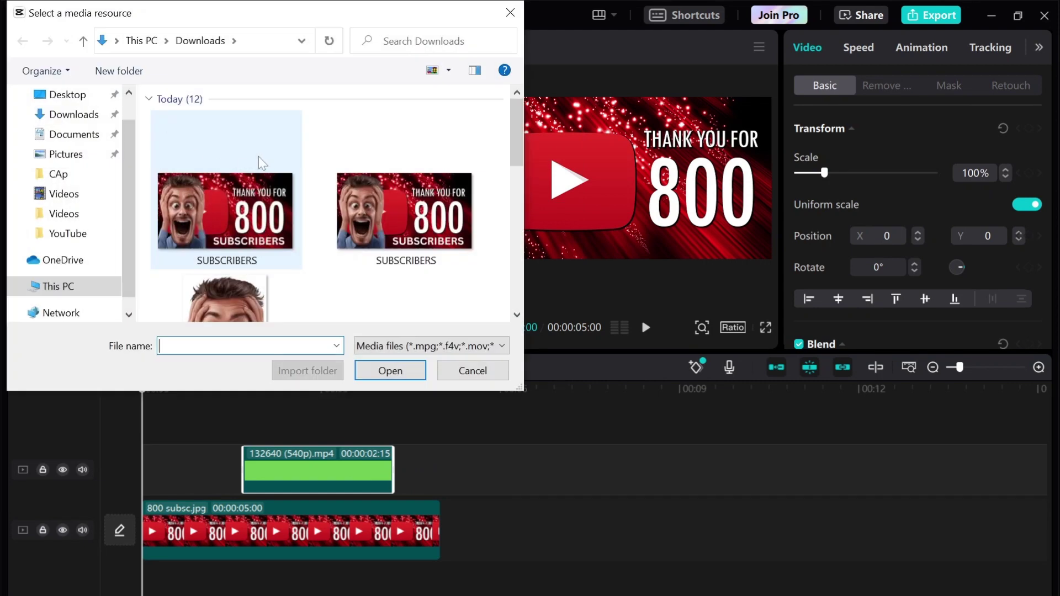
pyautogui.scroll(-3, 278, 214)
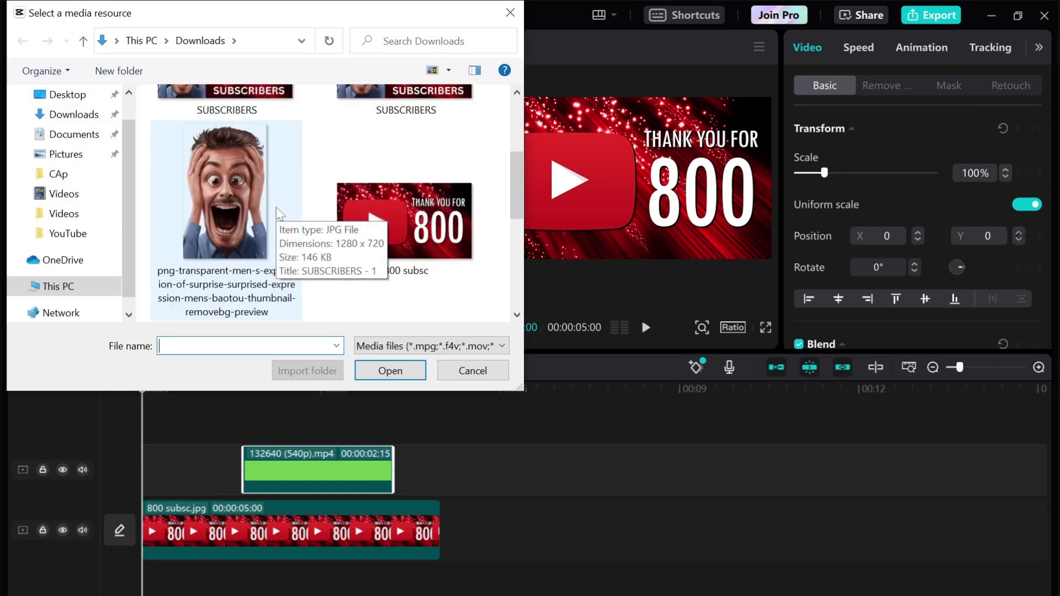
pyautogui.scroll(-3, 278, 214)
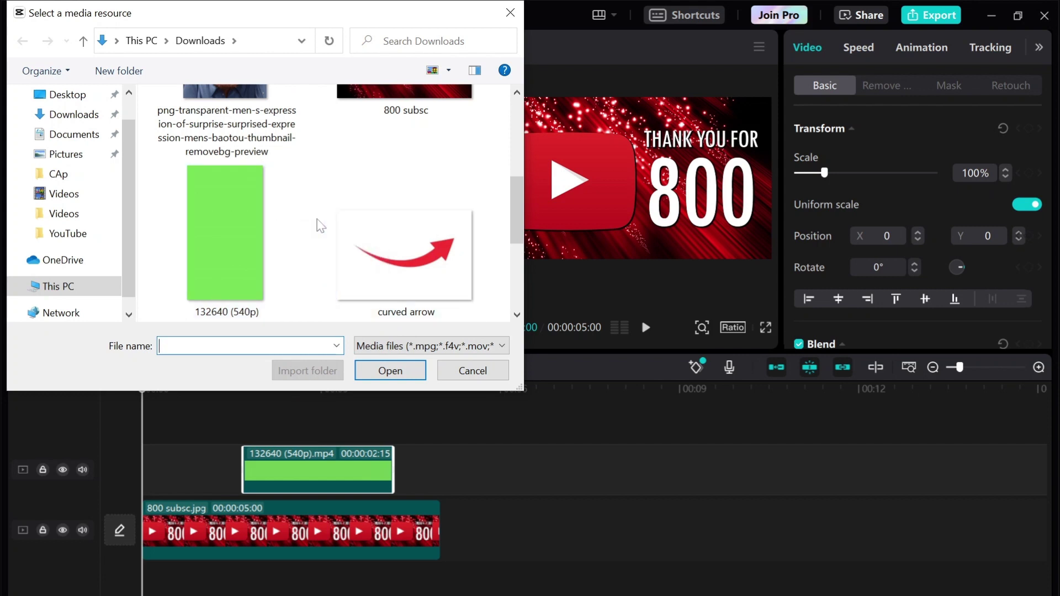
pyautogui.scroll(-3, 316, 225)
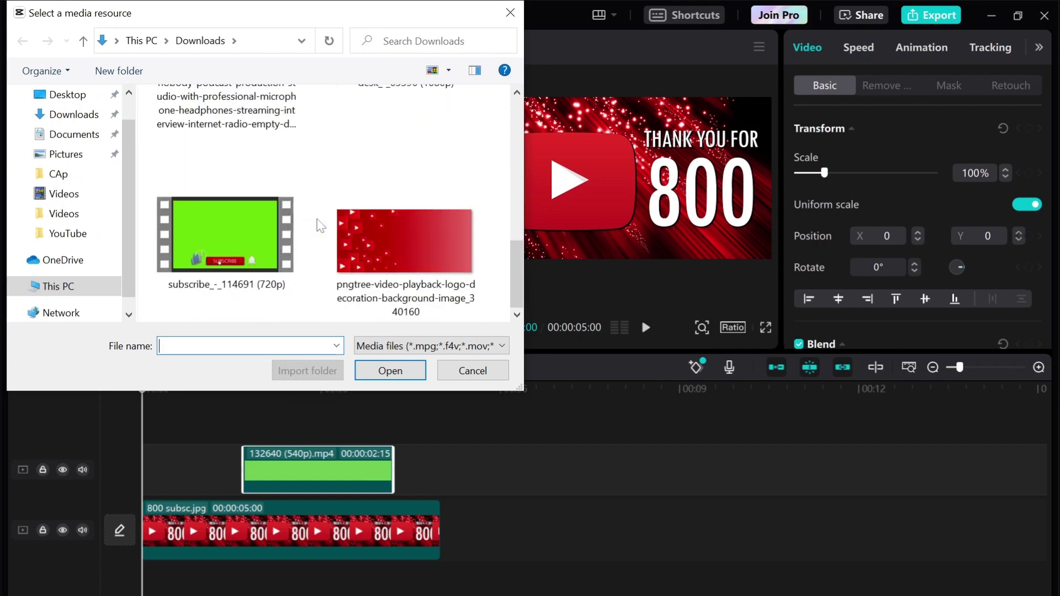
pyautogui.click(213, 234)
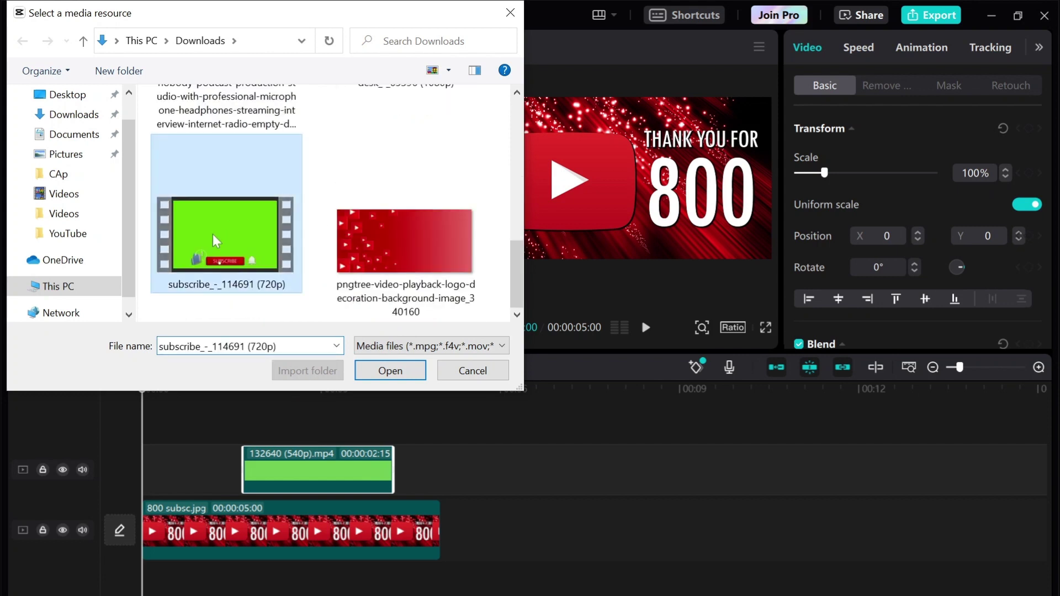
pyautogui.click(390, 371)
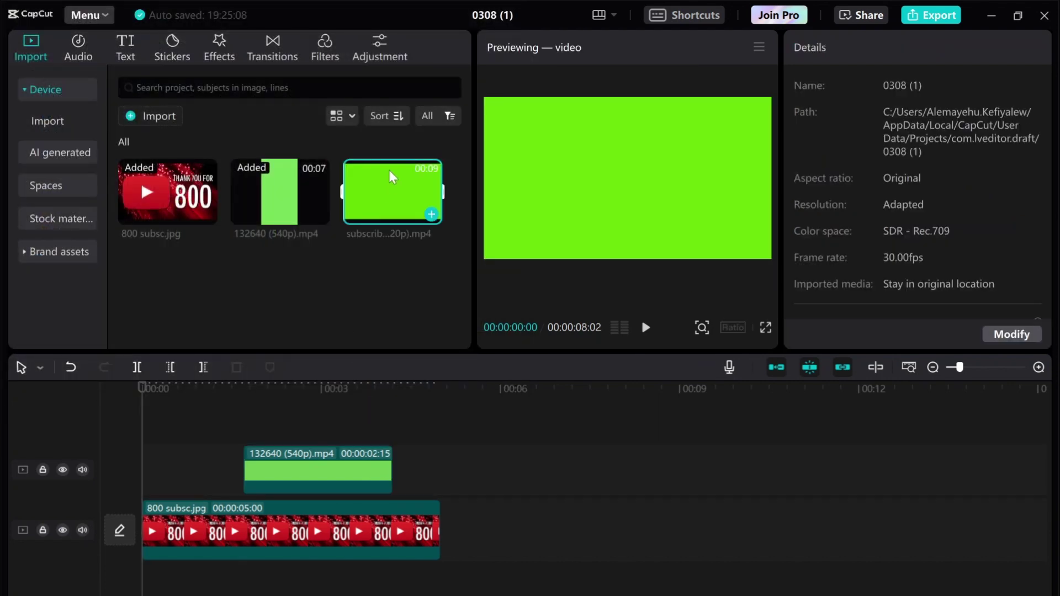
# Move the 132640 (540p).mp4 clip to start at about 0.6 s and place the subscribe clip after it on the same track from about 3.8 s.
pyautogui.moveTo(323, 471); pyautogui.dragTo(255, 474)
pyautogui.moveTo(401, 219); pyautogui.dragTo(373, 480)
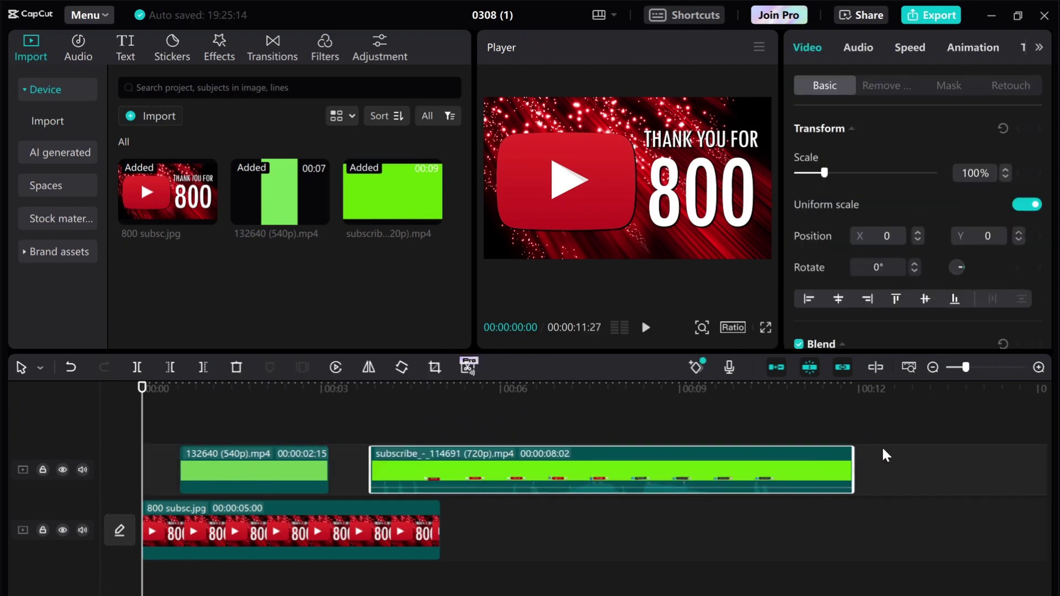
# Extend the 800 subsc.jpg image to the end of the subscribe clip at 00:00:11:27 and play the timeline to review it.
pyautogui.moveTo(437, 515); pyautogui.dragTo(858, 515)
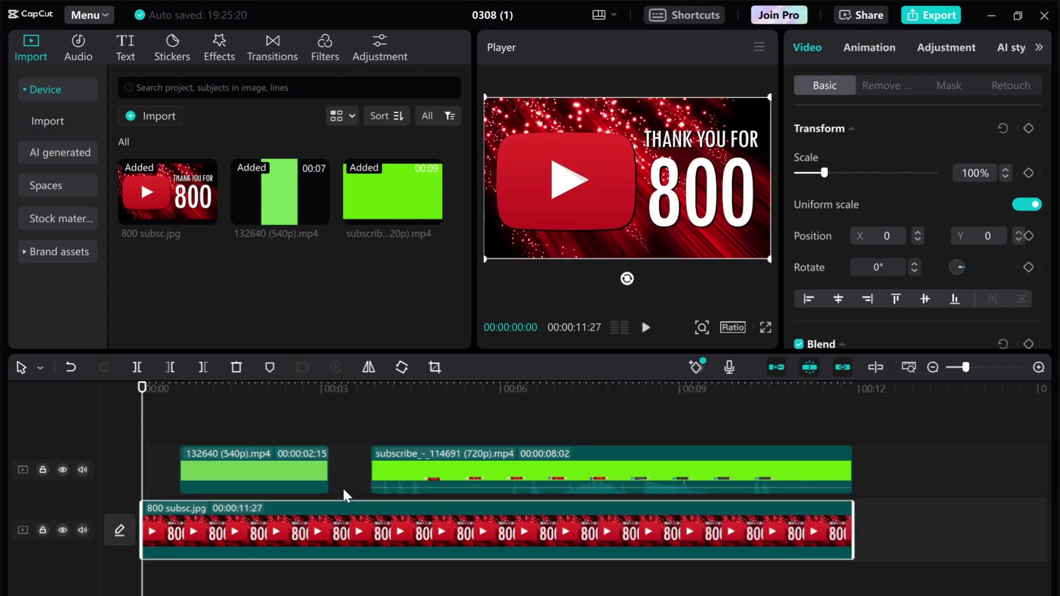
pyautogui.press('space')
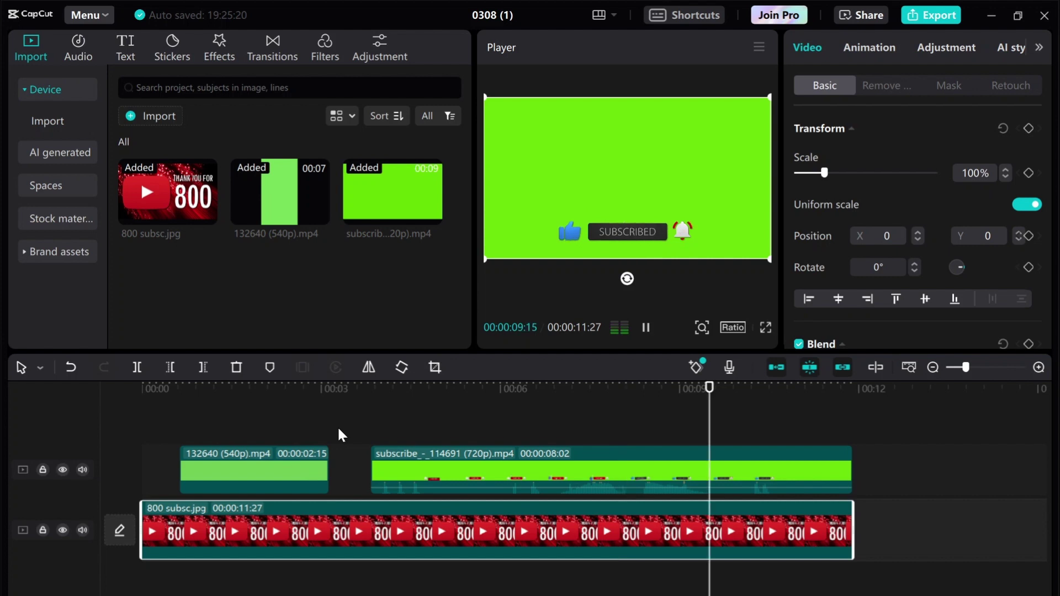
pyautogui.click(646, 327)
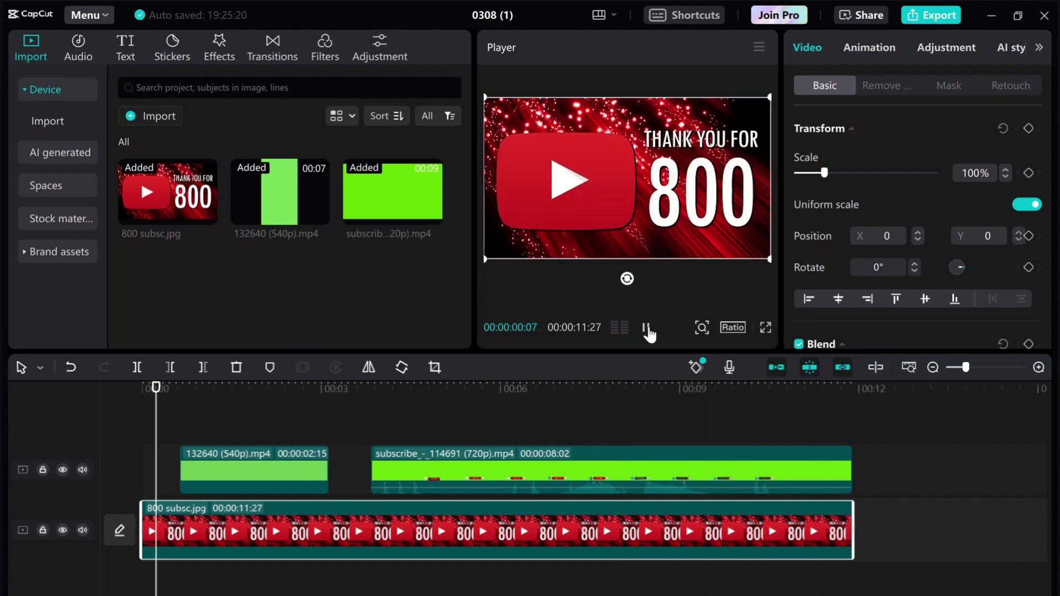
pyautogui.click(647, 329)
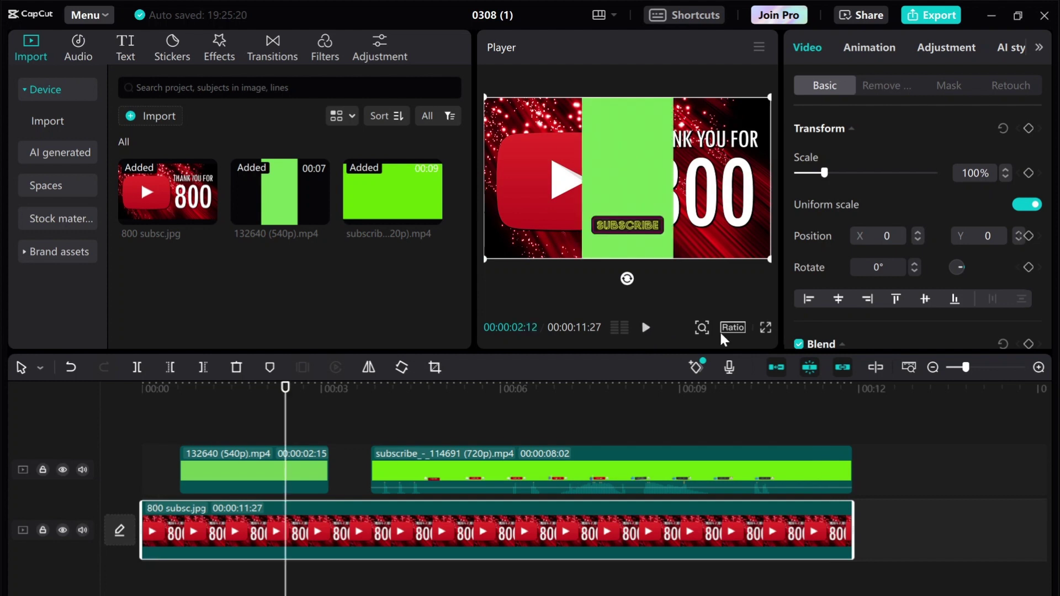
# Set the project's aspect ratio to 9:16.
pyautogui.click(732, 328)
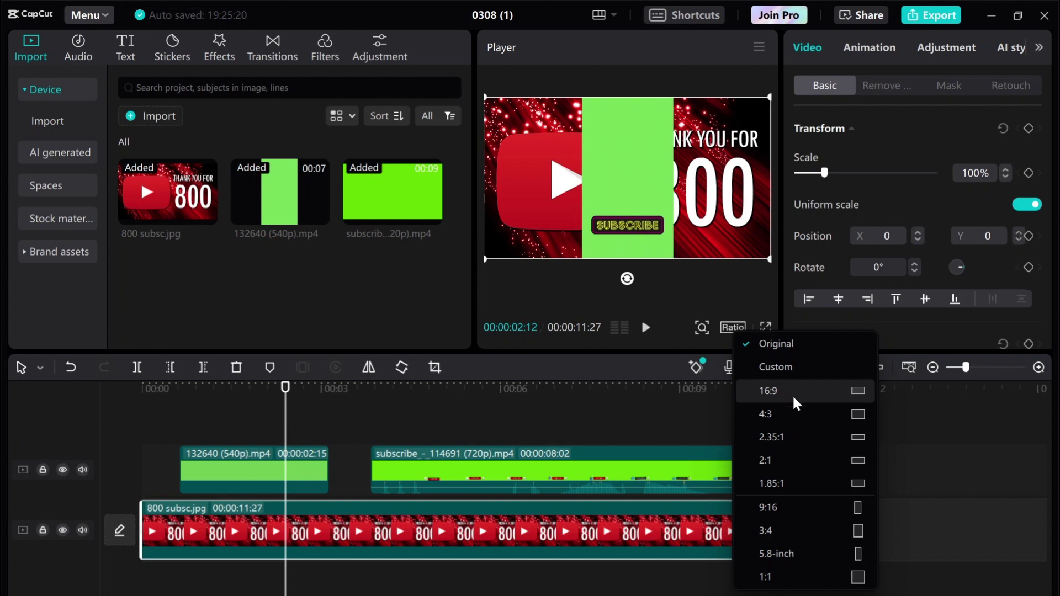
pyautogui.click(826, 508)
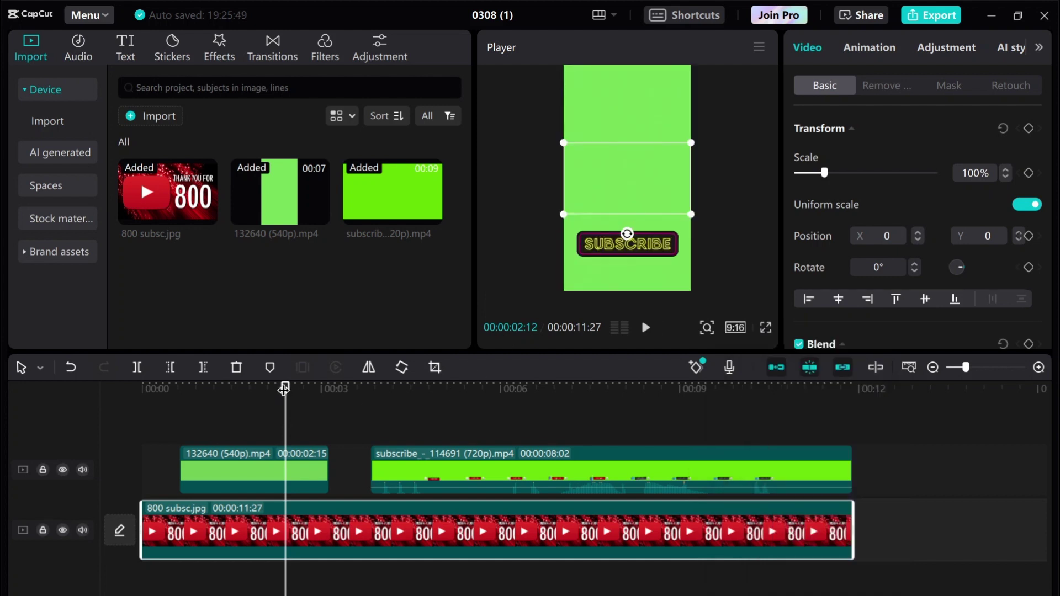
# Scale the 800 subsc.jpg image to 316% to fill the vertical frame and shift it horizontally to position X 1571, centring the play logo.
pyautogui.moveTo(280, 404); pyautogui.dragTo(134, 394)
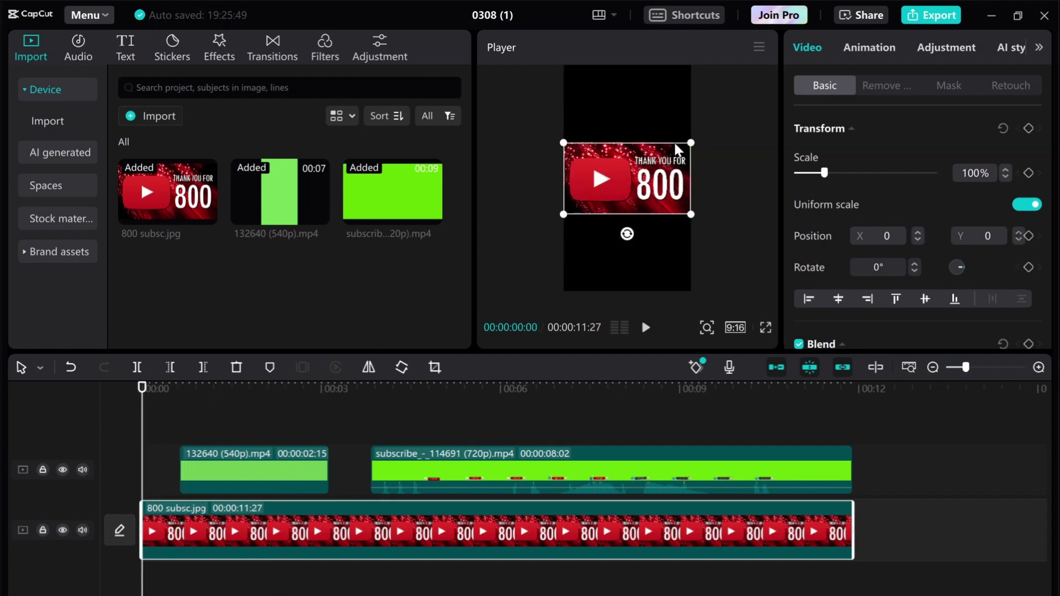
pyautogui.moveTo(690, 214); pyautogui.dragTo(850, 396)
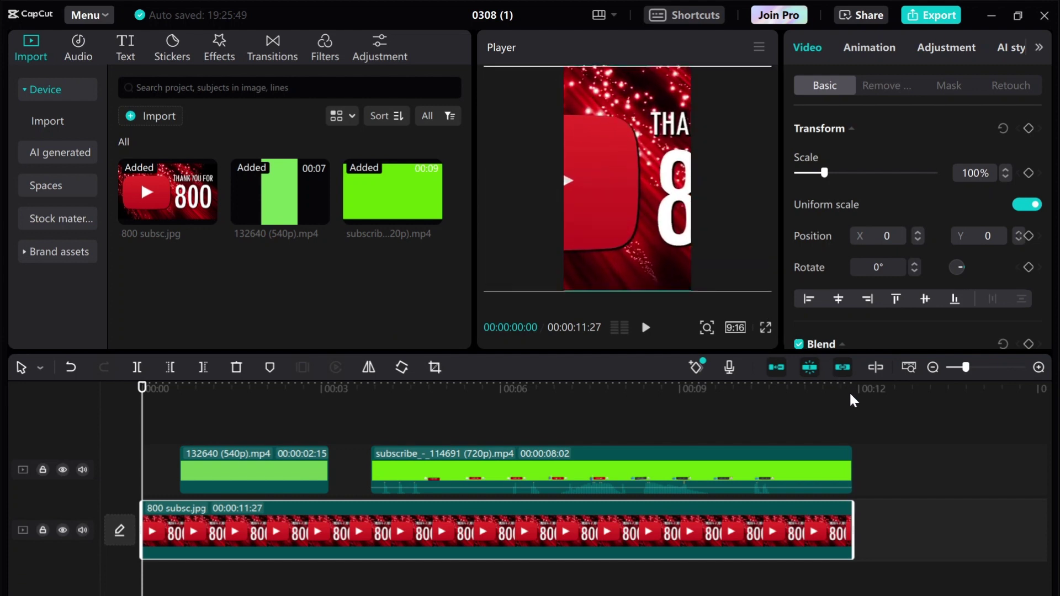
pyautogui.moveTo(648, 201); pyautogui.dragTo(740, 198)
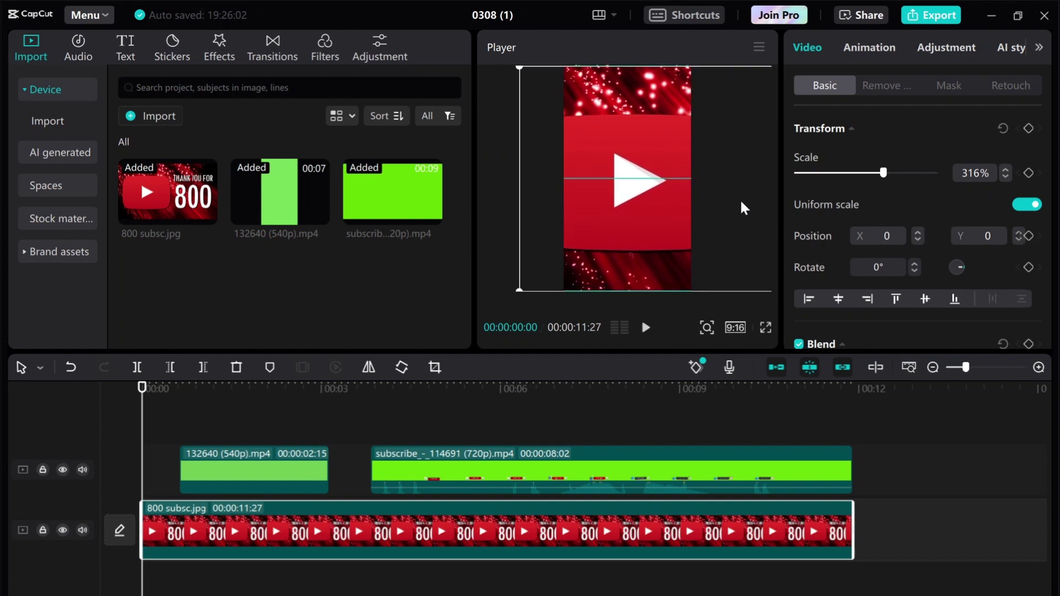
pyautogui.moveTo(740, 202); pyautogui.dragTo(740, 202)
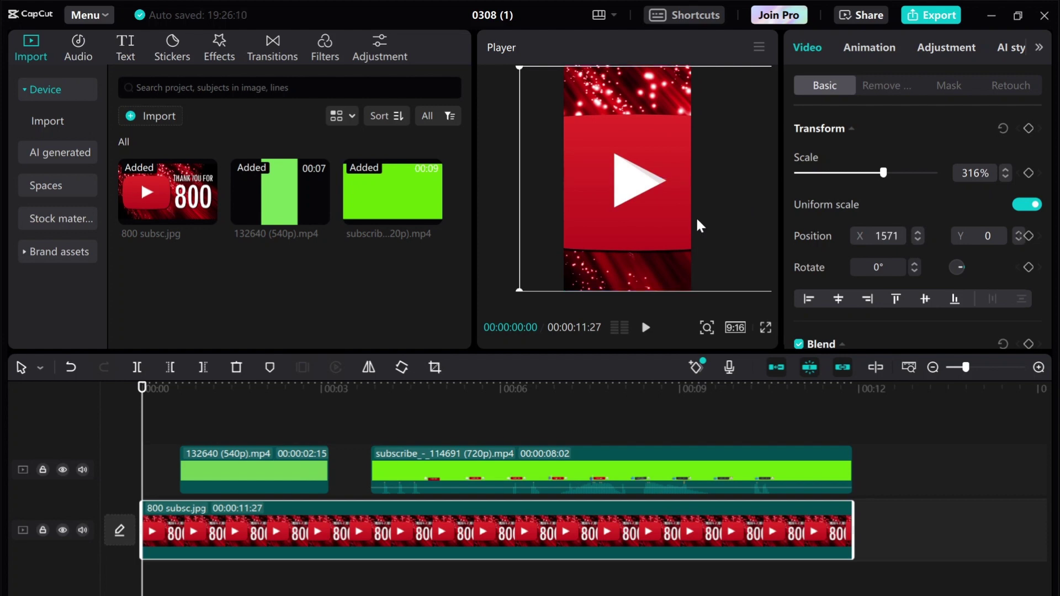
# Key out the green background of the 132640 (540p).mp4 clip with Chroma key at intensity 16 and play the result from the start.
pyautogui.click(646, 329)
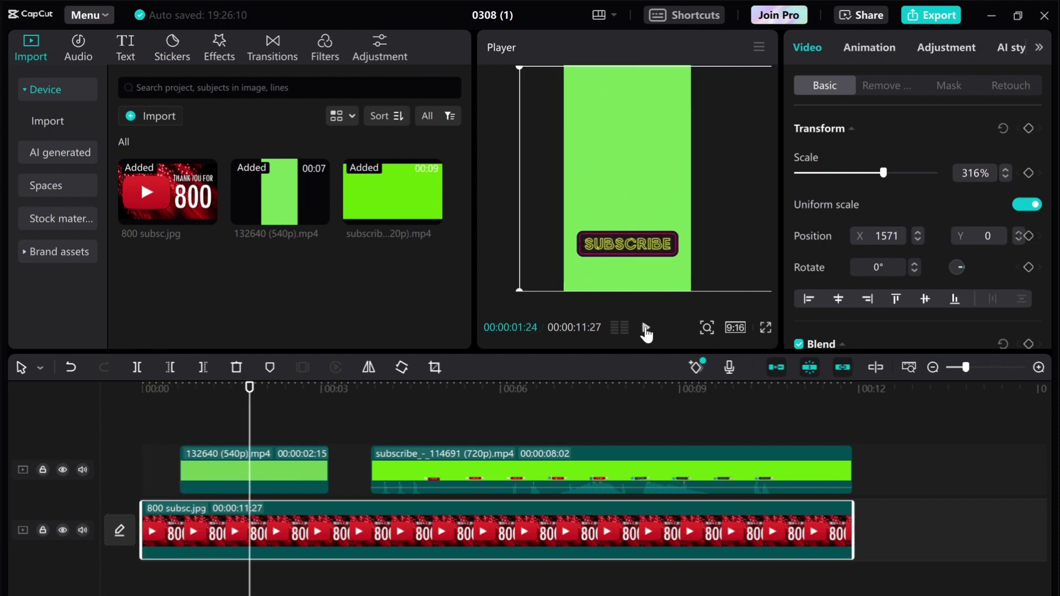
pyautogui.click(287, 482)
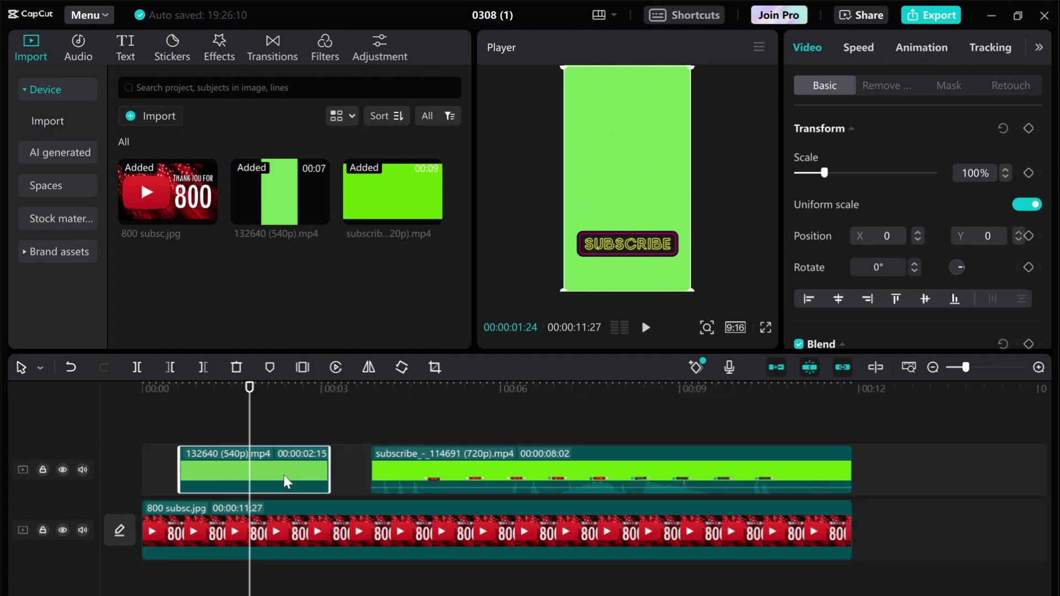
pyautogui.click(882, 85)
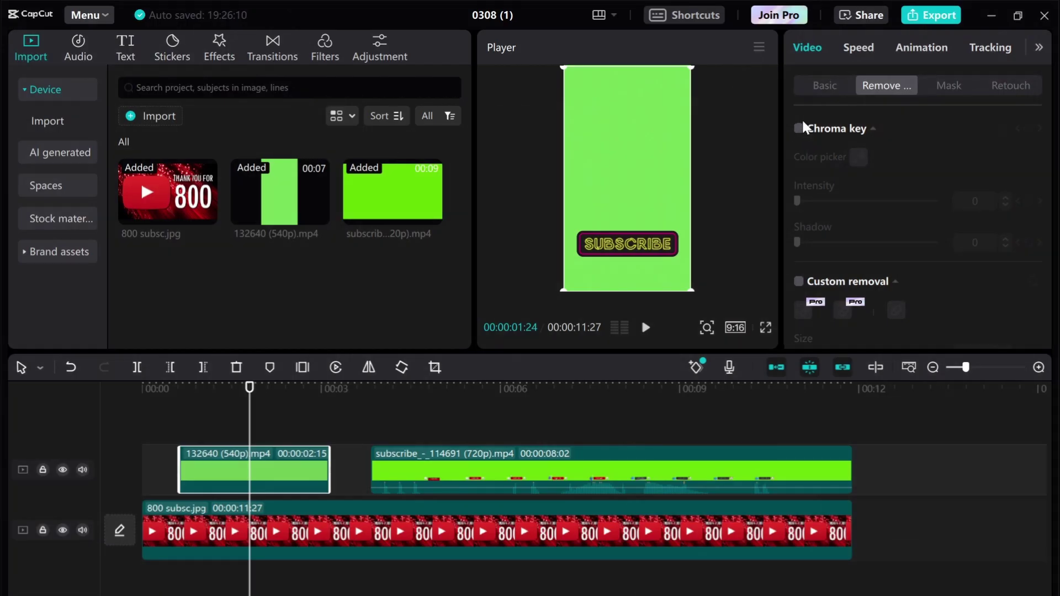
pyautogui.click(797, 130)
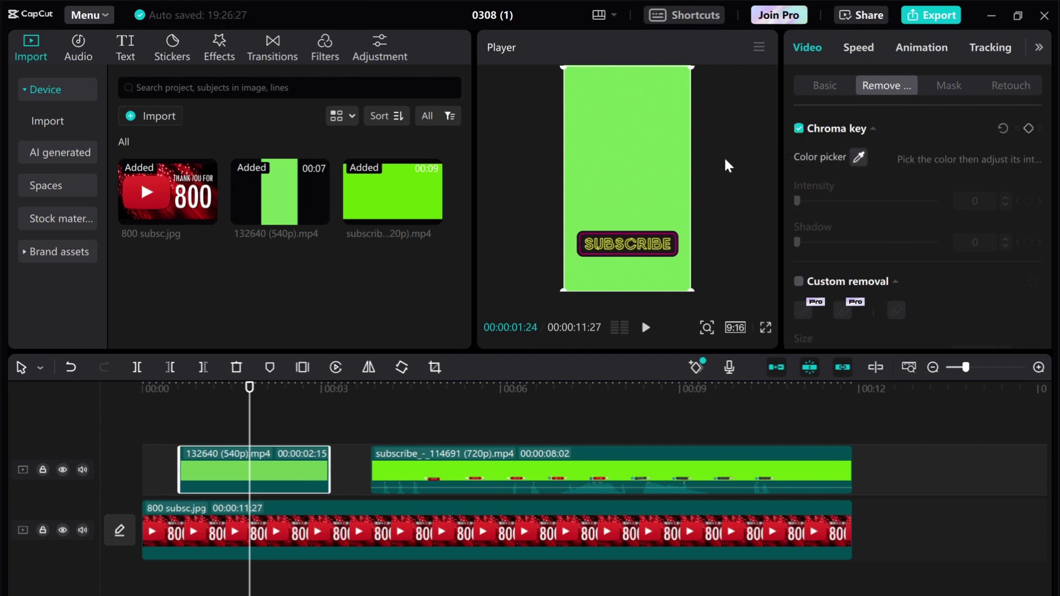
pyautogui.click(634, 140)
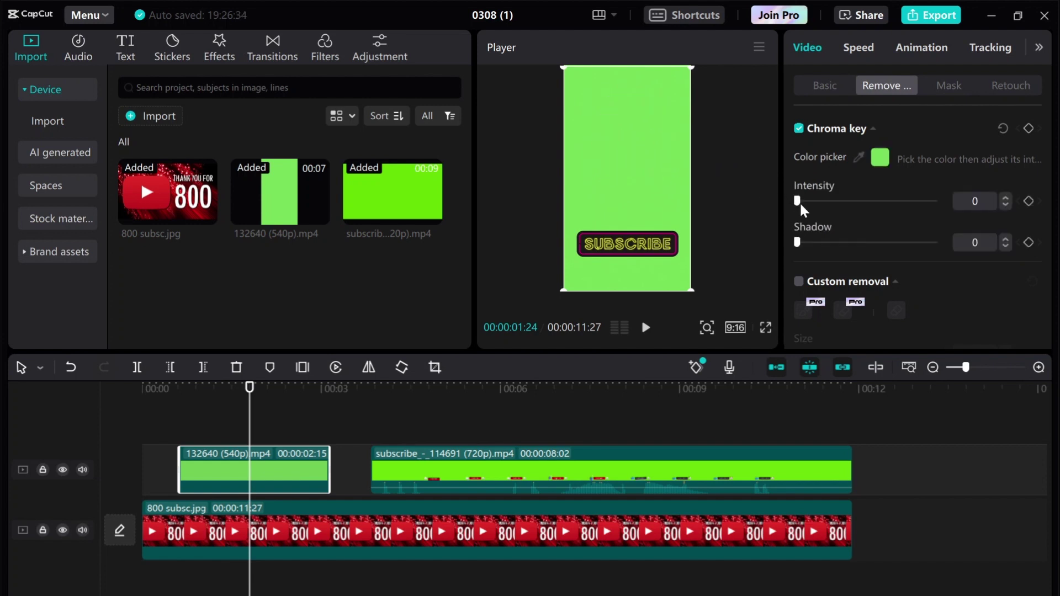
pyautogui.moveTo(799, 201); pyautogui.dragTo(822, 195)
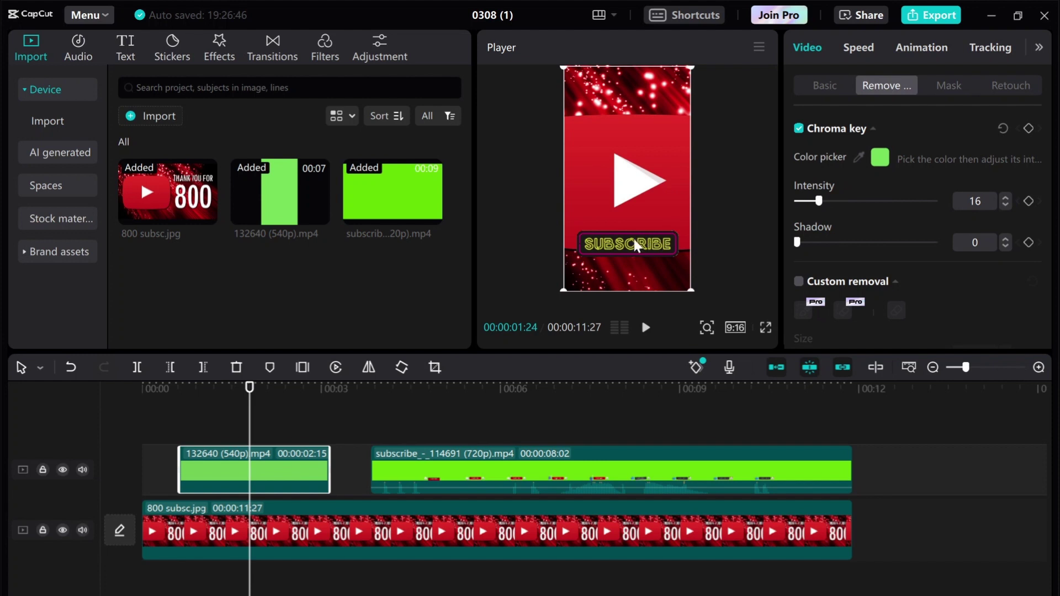
pyautogui.moveTo(250, 389); pyautogui.dragTo(136, 418)
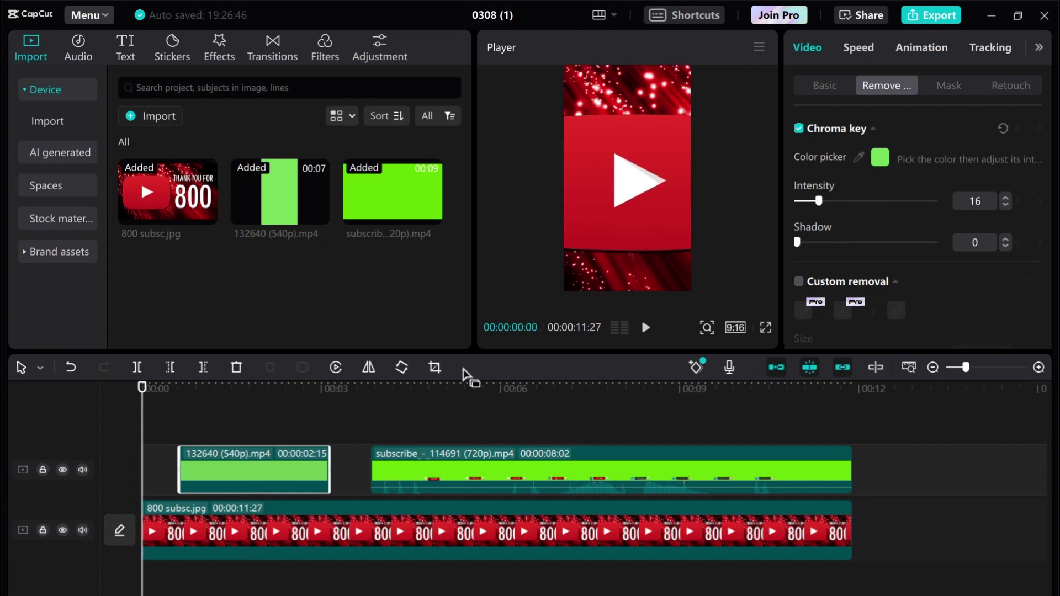
pyautogui.press('space')
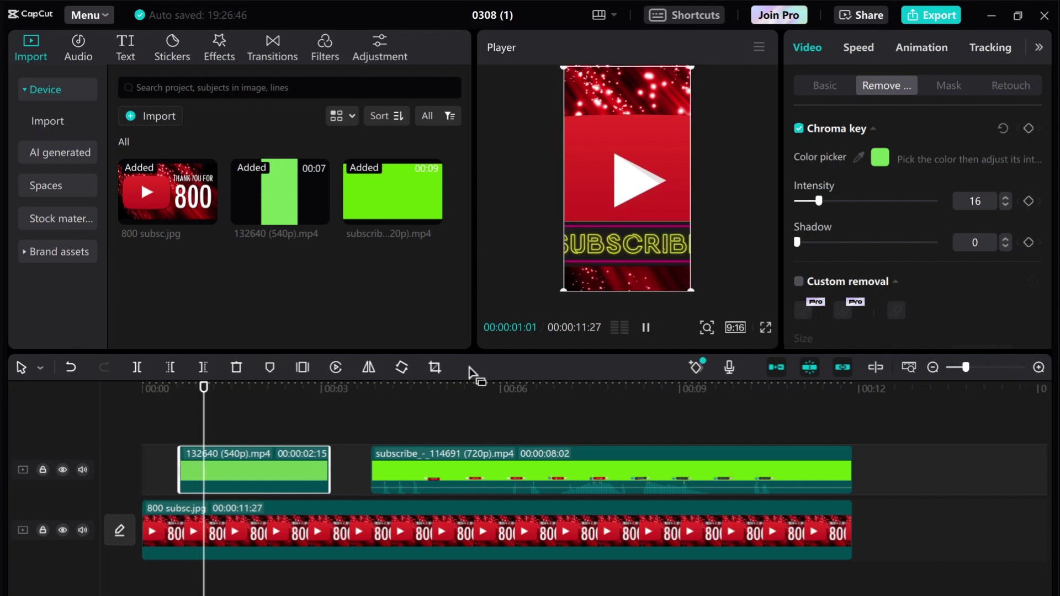
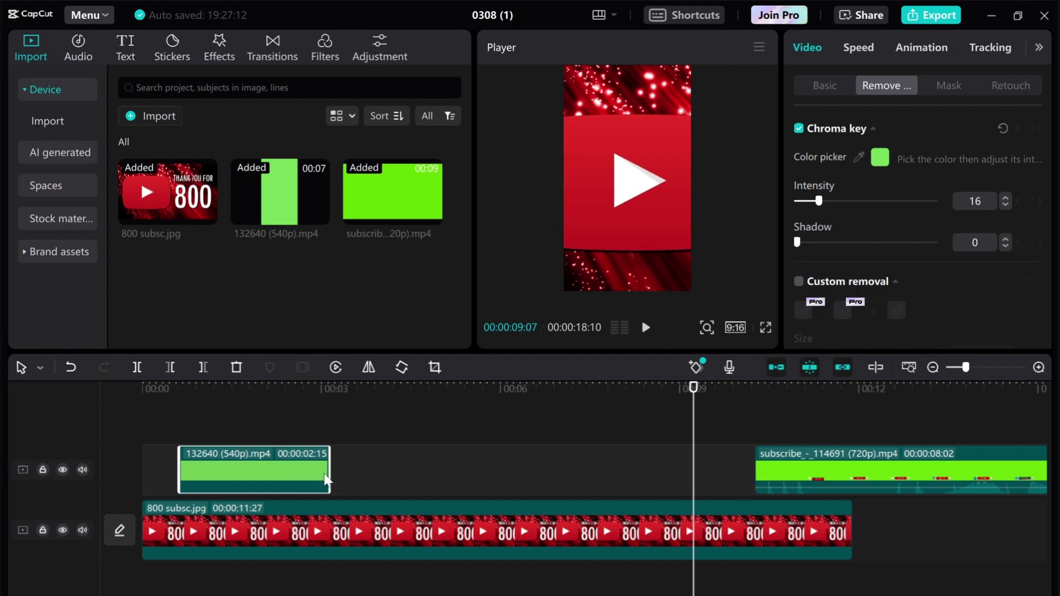
# Extend the end of the 132640 (540p).mp4 clip to a duration of 00:00:07:00, shift it slightly earlier and play it back.
pyautogui.moveTo(330, 474); pyautogui.dragTo(672, 473)
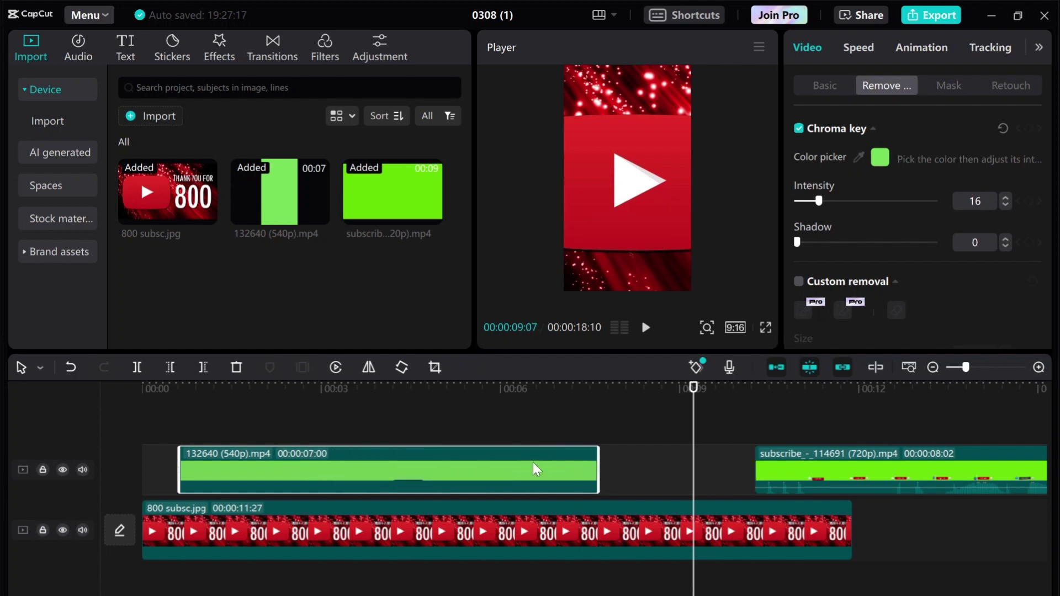
pyautogui.moveTo(525, 472)
pyautogui.mouseDown()
pyautogui.moveTo(547, 478)
pyautogui.moveTo(493, 477)
pyautogui.moveTo(521, 476)
pyautogui.mouseUp()
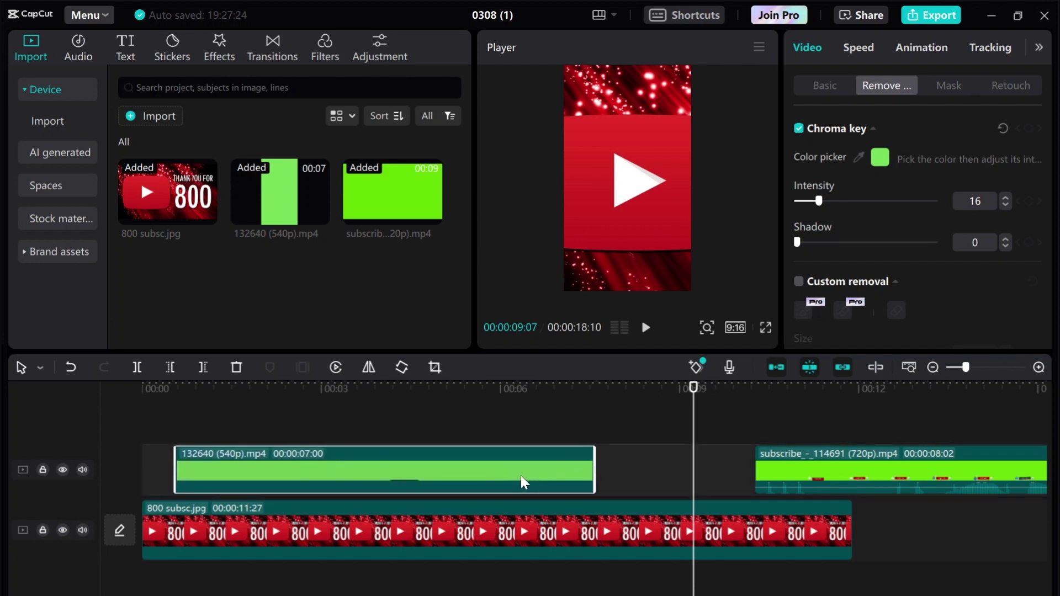
pyautogui.click(228, 423)
pyautogui.press('space')
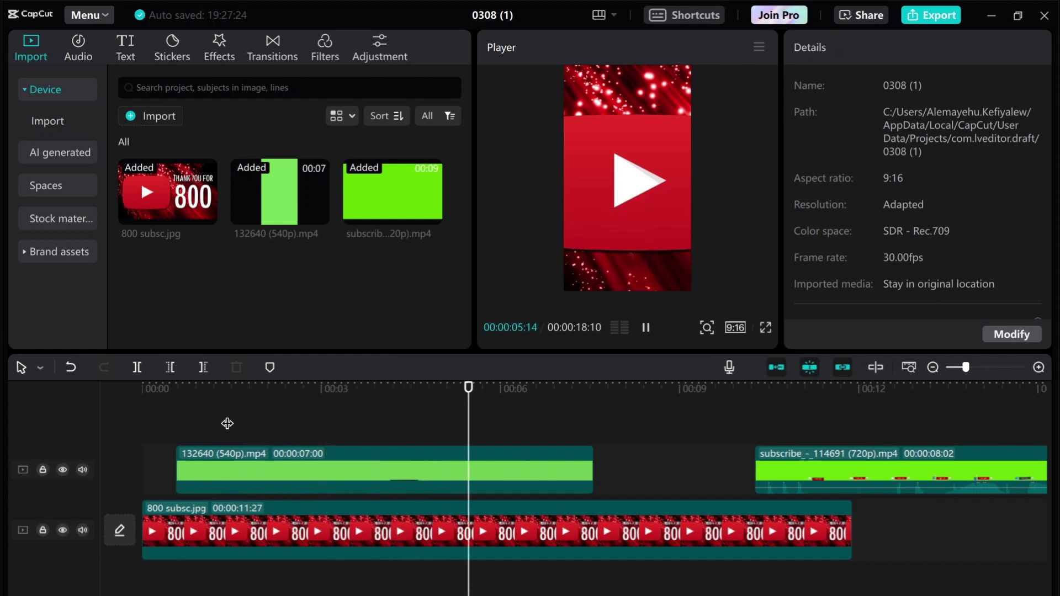
# At 00:00:05:00, move the 132640 (540p).mp4 overlay down in the frame so the LIKE button sits below the red play logo.
pyautogui.click(345, 476)
pyautogui.click(440, 414)
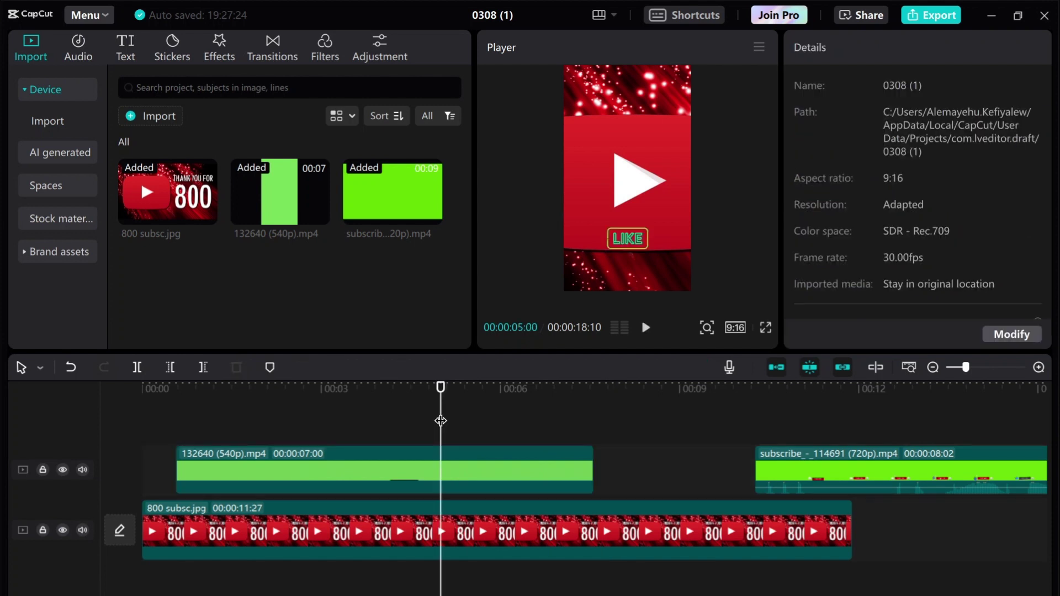
pyautogui.click(404, 478)
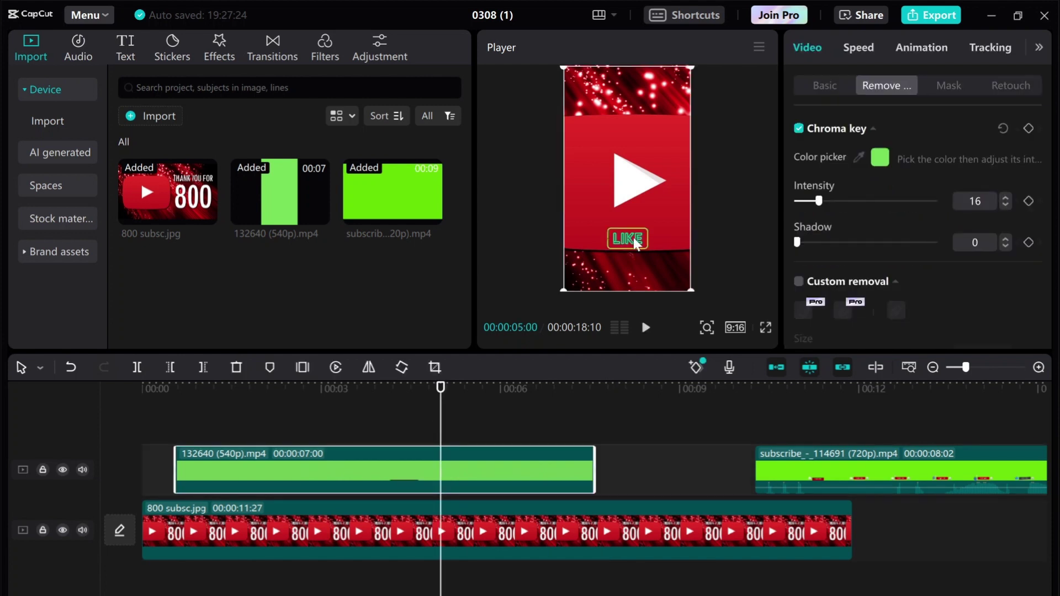
pyautogui.moveTo(634, 239); pyautogui.dragTo(629, 266)
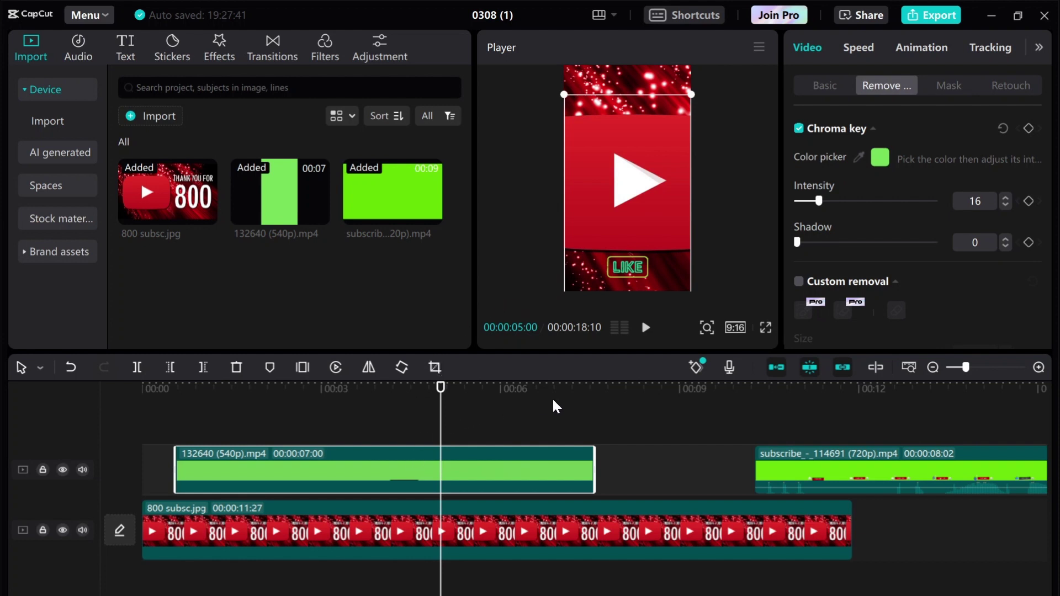
# At 00:00:11:08, enlarge the subscribe clip beyond the frame's width and move it to the upper part of the frame.
pyautogui.click(767, 481)
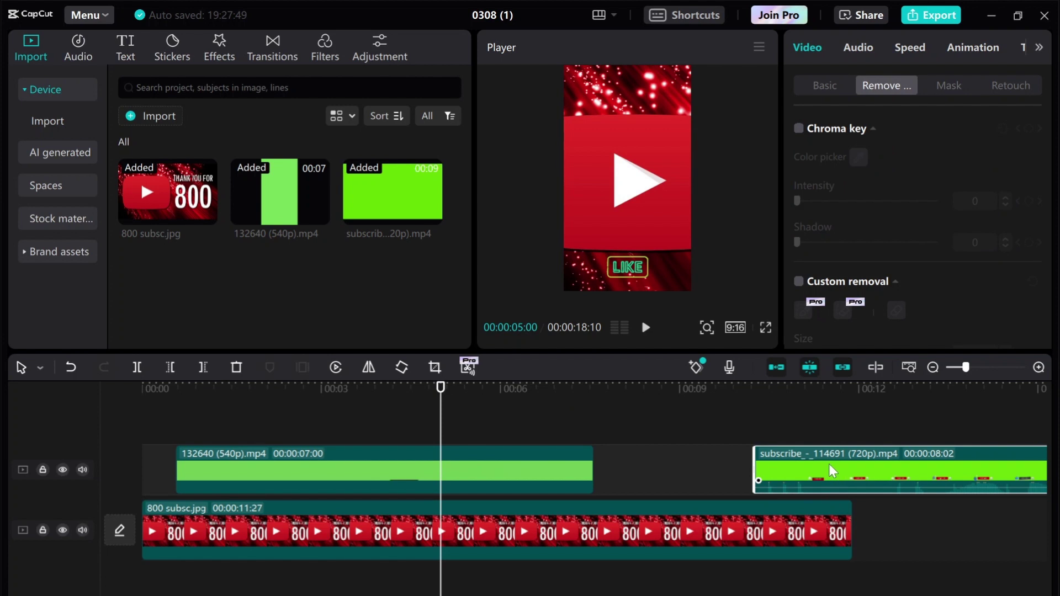
pyautogui.click(813, 393)
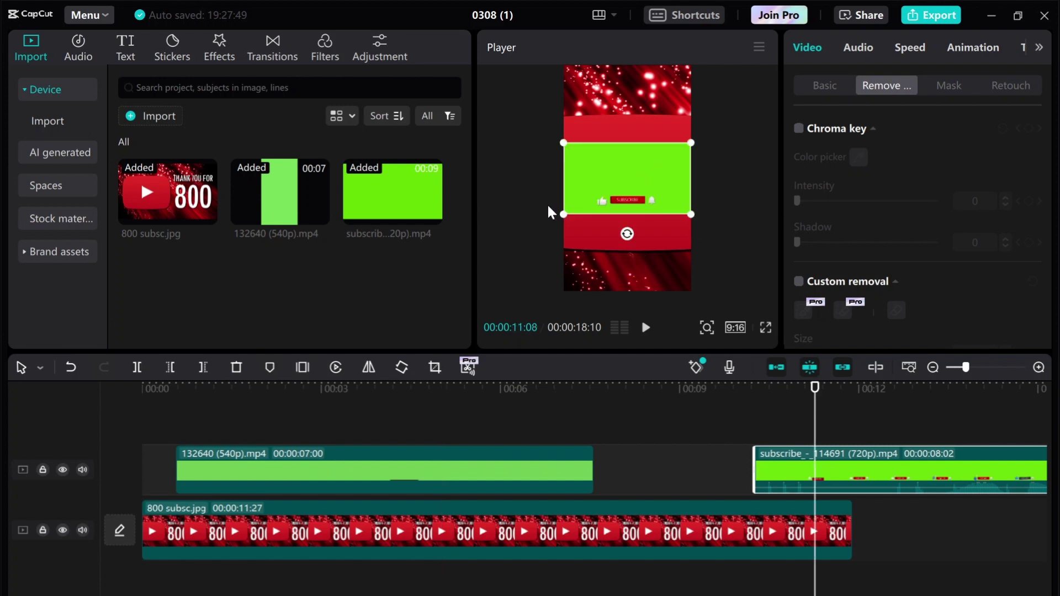
pyautogui.moveTo(564, 214); pyautogui.dragTo(523, 297)
pyautogui.moveTo(652, 179); pyautogui.dragTo(657, 112)
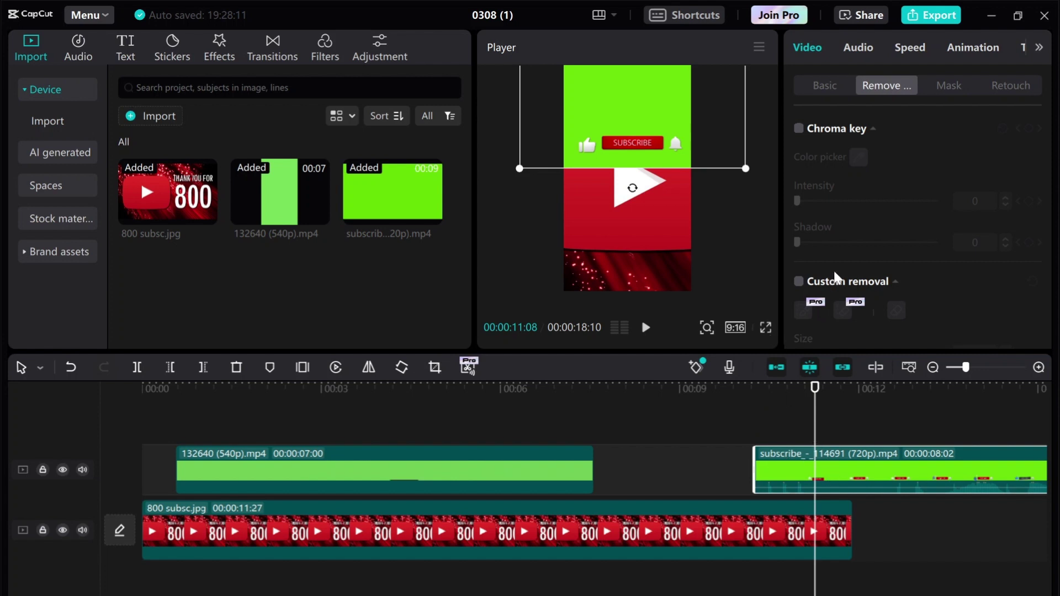
# Key out the subscribe clip's green background with Chroma key at intensity 64 and play the result.
pyautogui.click(799, 130)
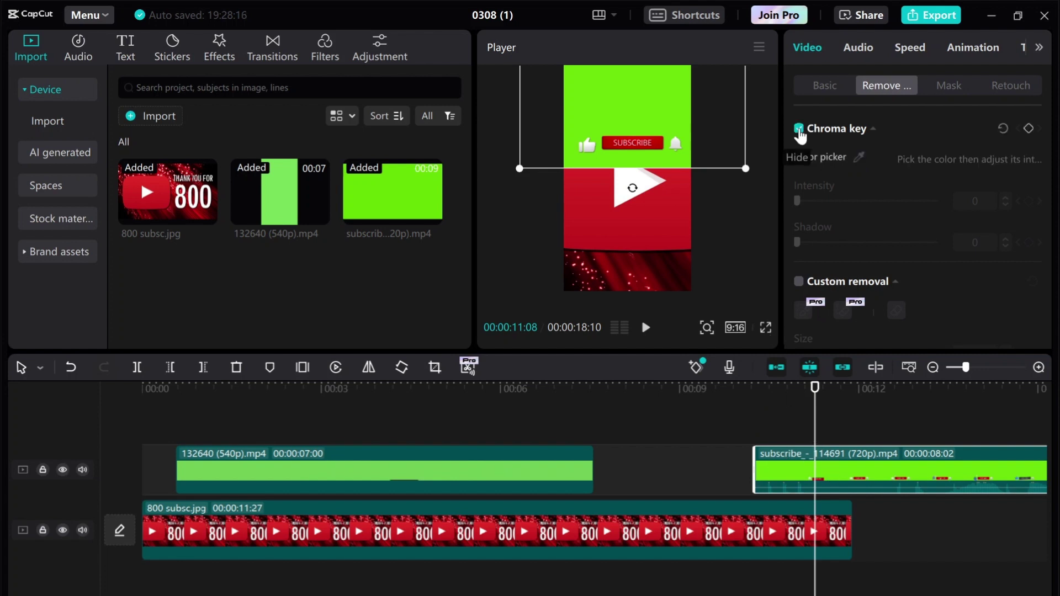
pyautogui.click(858, 157)
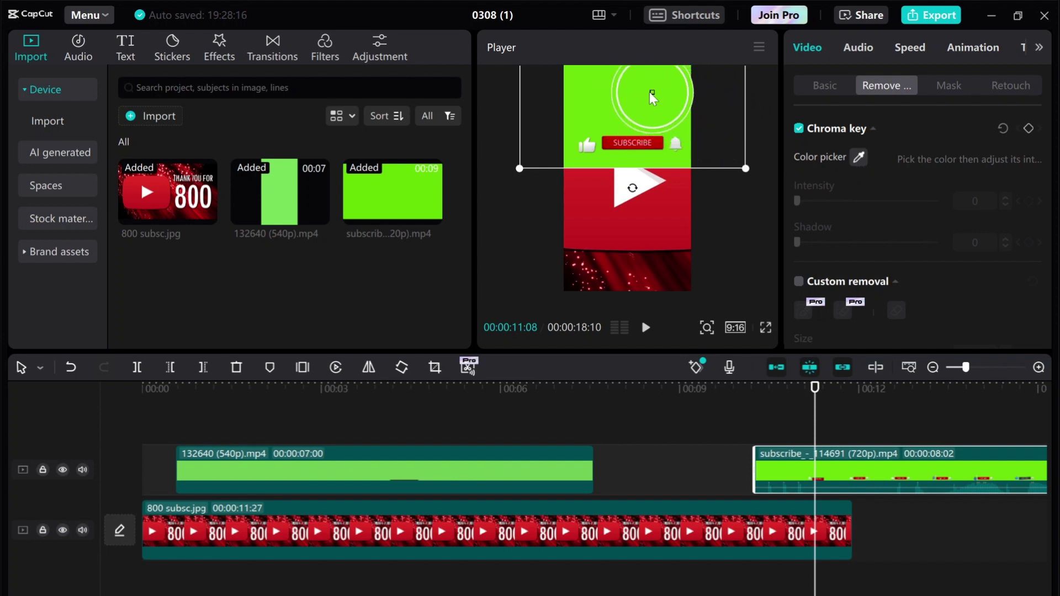
pyautogui.click(647, 91)
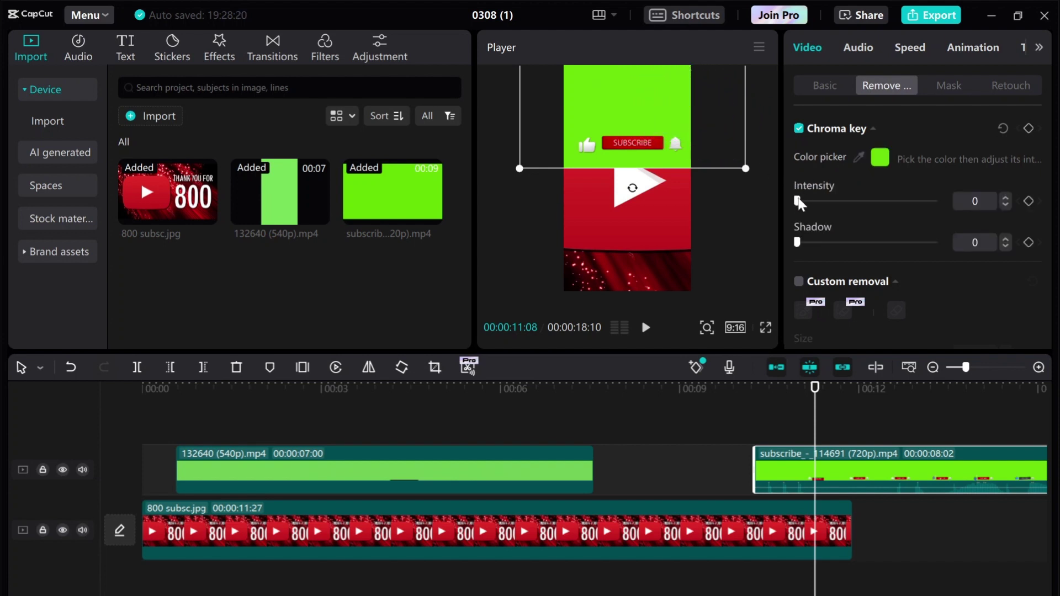
pyautogui.moveTo(797, 202); pyautogui.dragTo(886, 208)
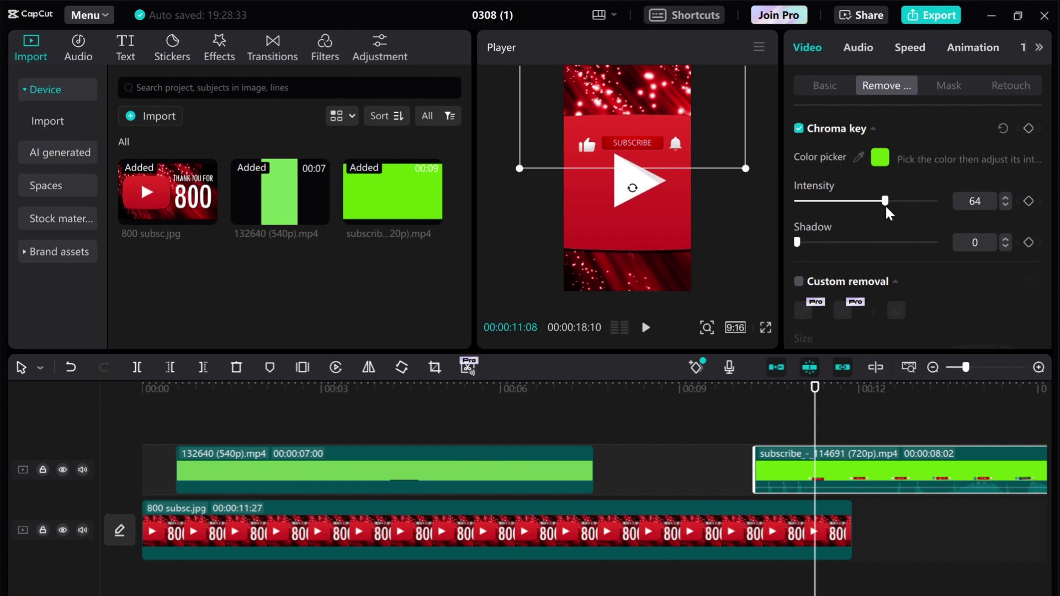
pyautogui.click(731, 439)
pyautogui.press('space')
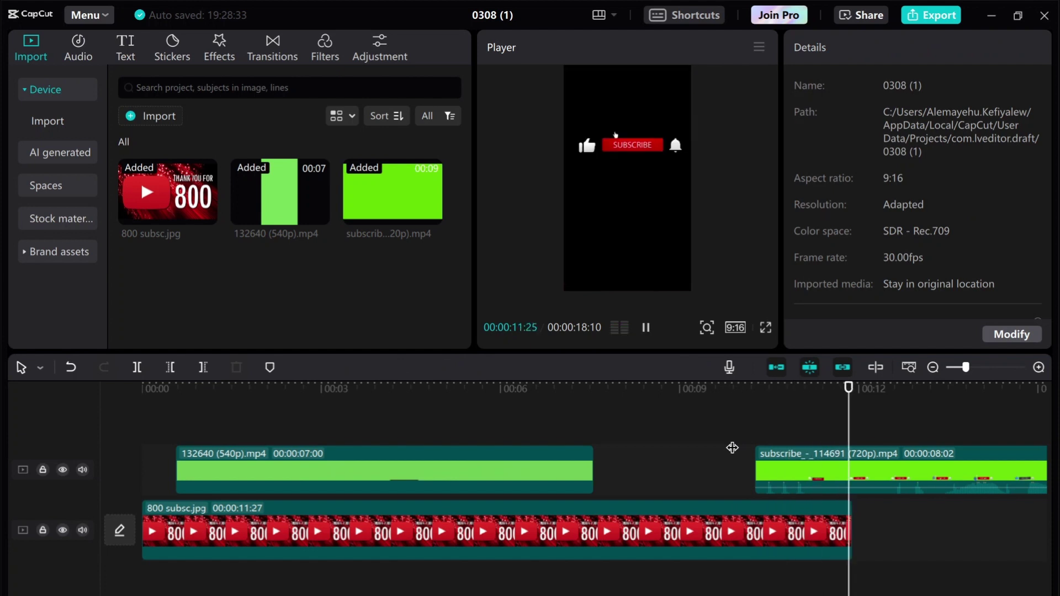
pyautogui.press('space')
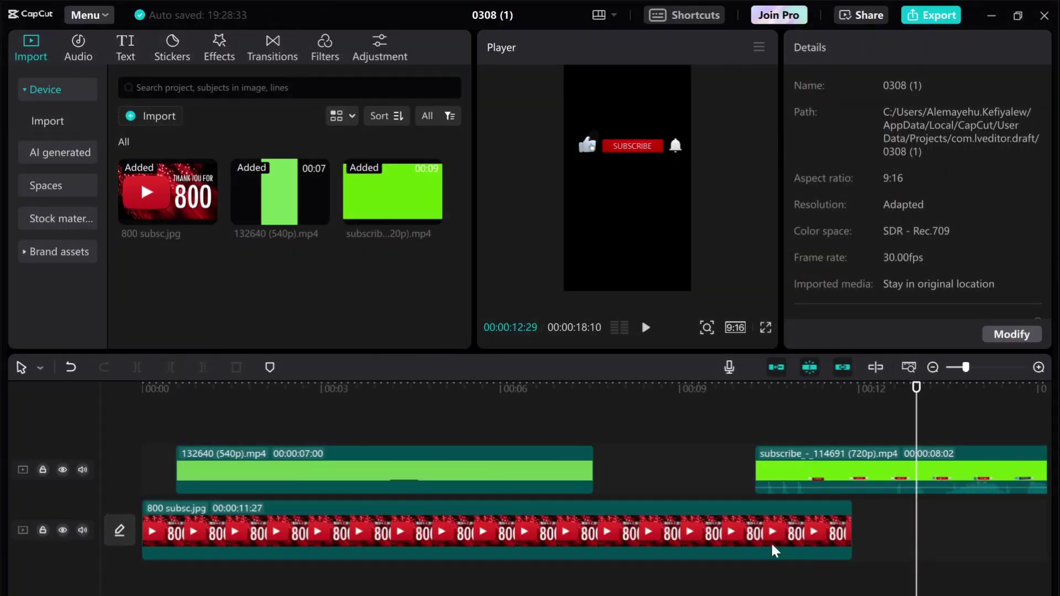
# Extend the 800 subsc.jpg clip to the end of the subscribe clip, at 00:00:18:10, and play the timeline from the start.
pyautogui.click(776, 546)
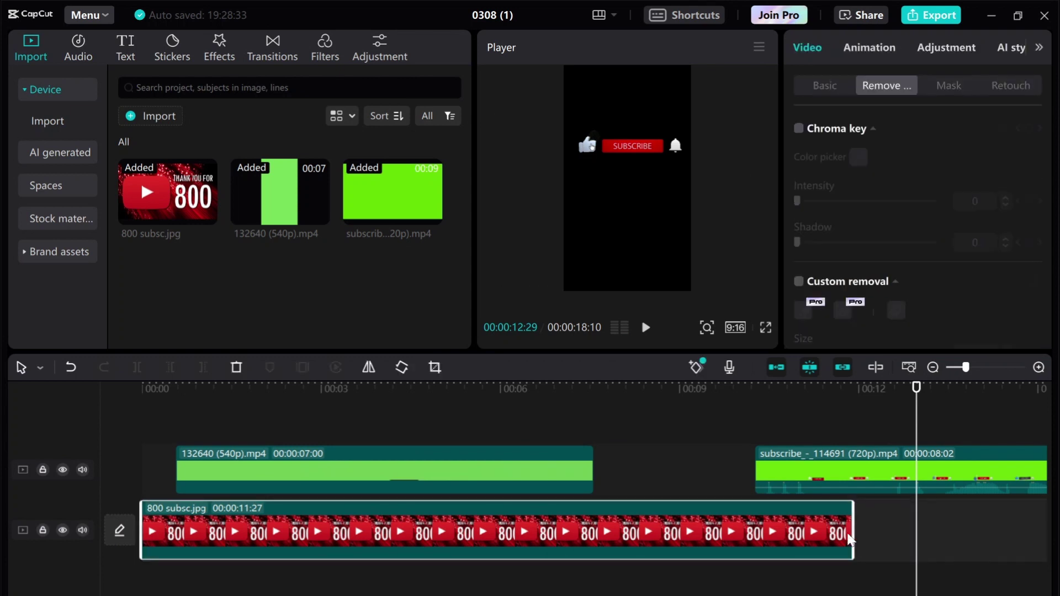
pyautogui.moveTo(853, 530); pyautogui.dragTo(341, 500)
pyautogui.click(341, 500)
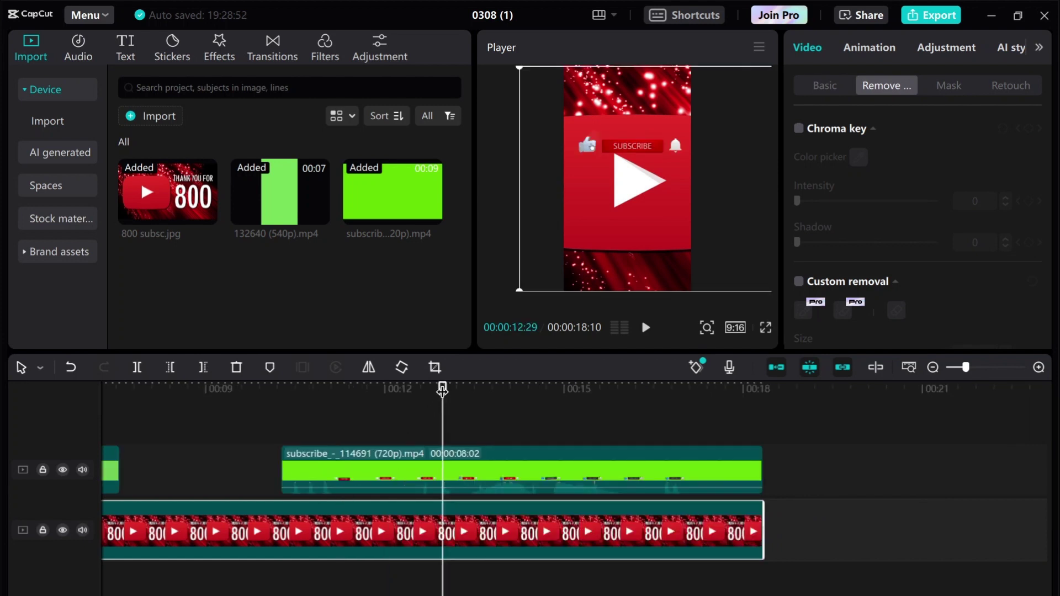
pyautogui.moveTo(442, 389); pyautogui.dragTo(142, 439)
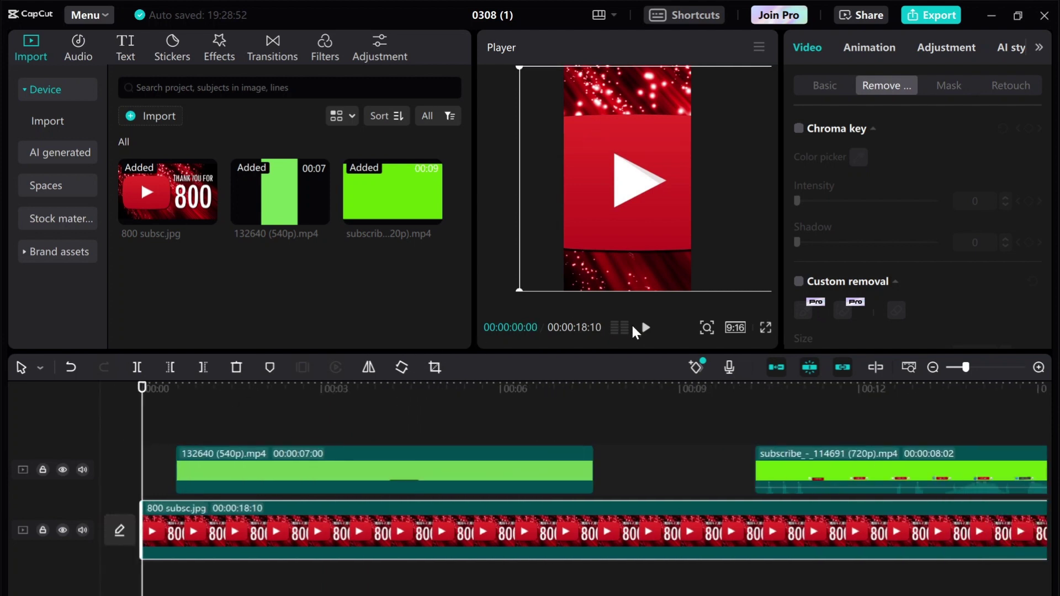
pyautogui.click(646, 328)
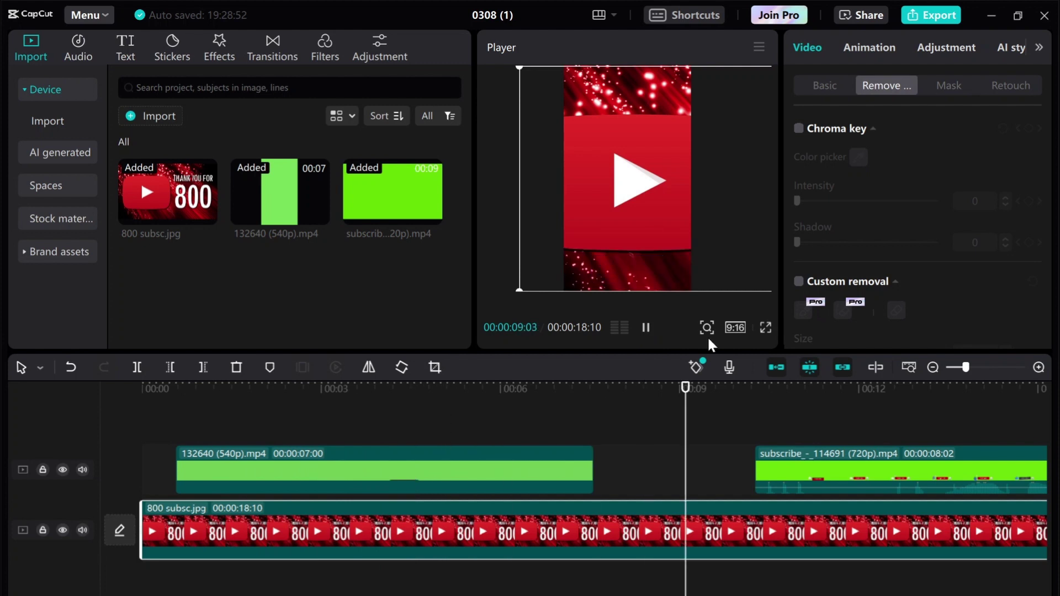
pyautogui.click(647, 329)
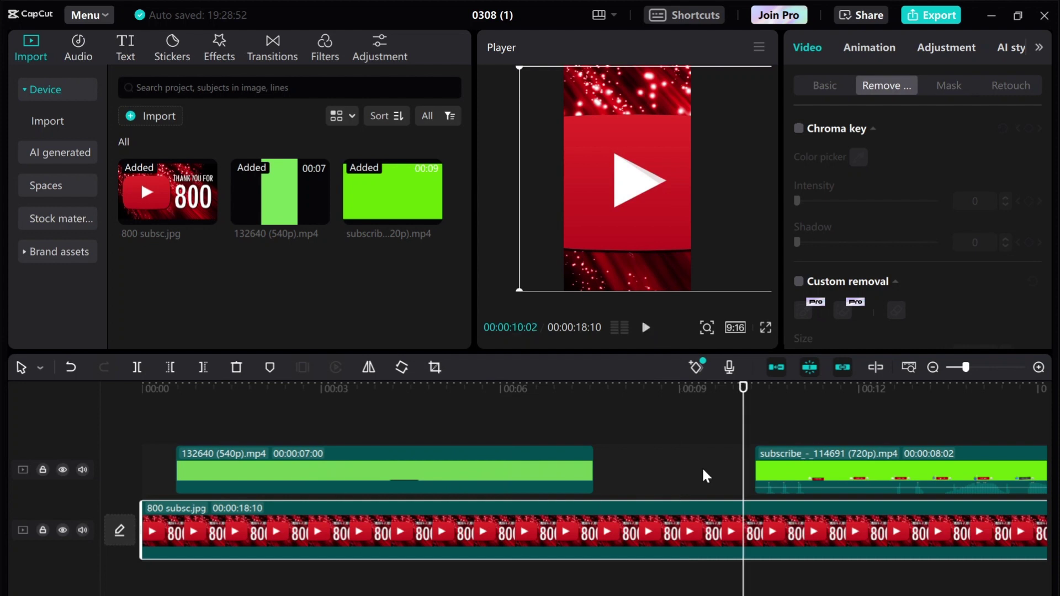
# Move the subscribe clip earlier so it directly follows the 132640 (540p).mp4 clip, and play back the sequence.
pyautogui.click(808, 470)
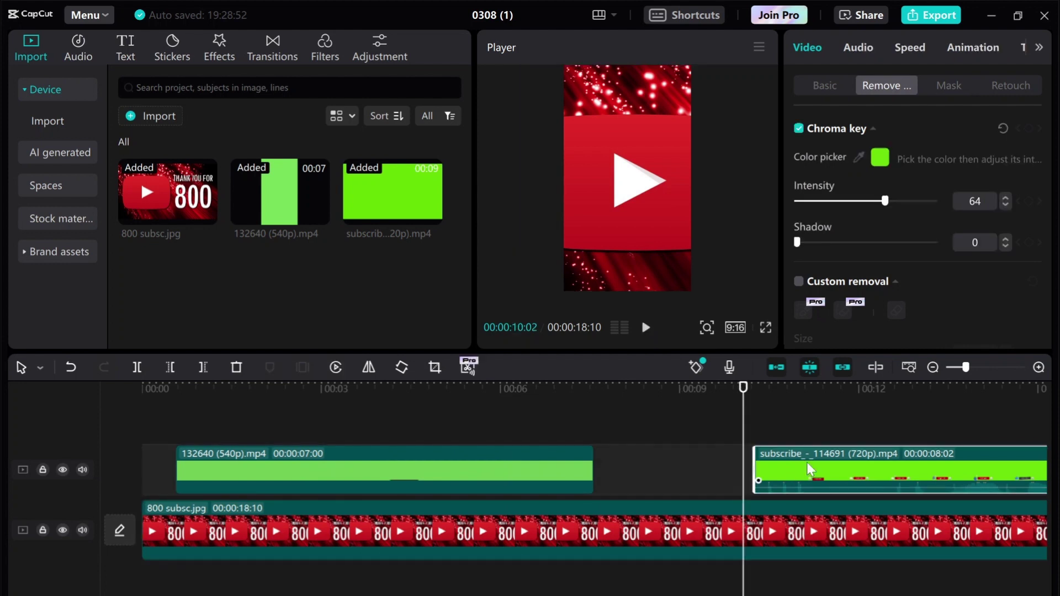
pyautogui.moveTo(806, 462); pyautogui.dragTo(649, 464)
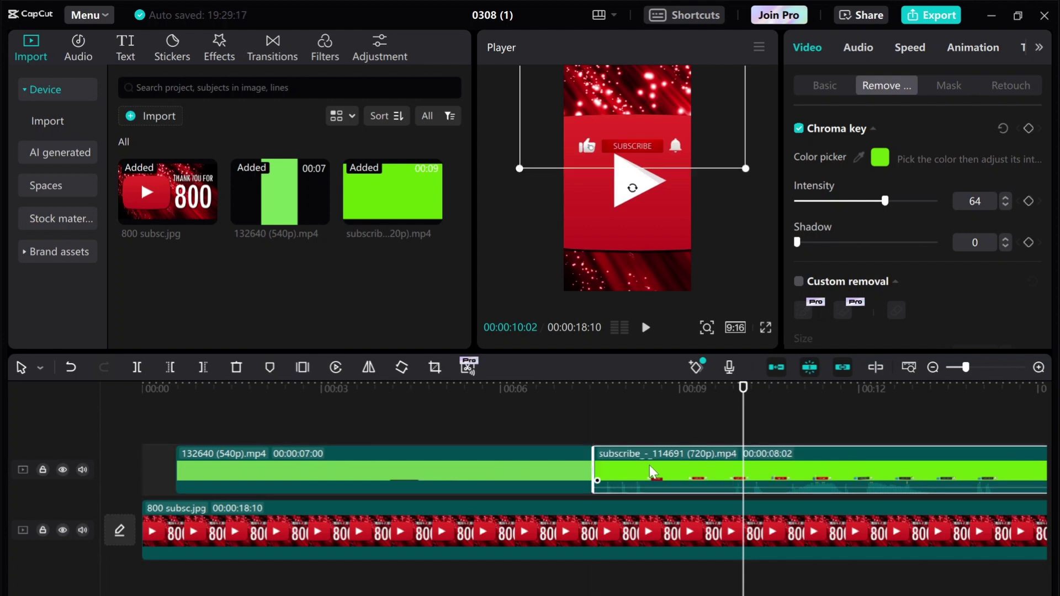
pyautogui.moveTo(744, 388); pyautogui.dragTo(143, 383)
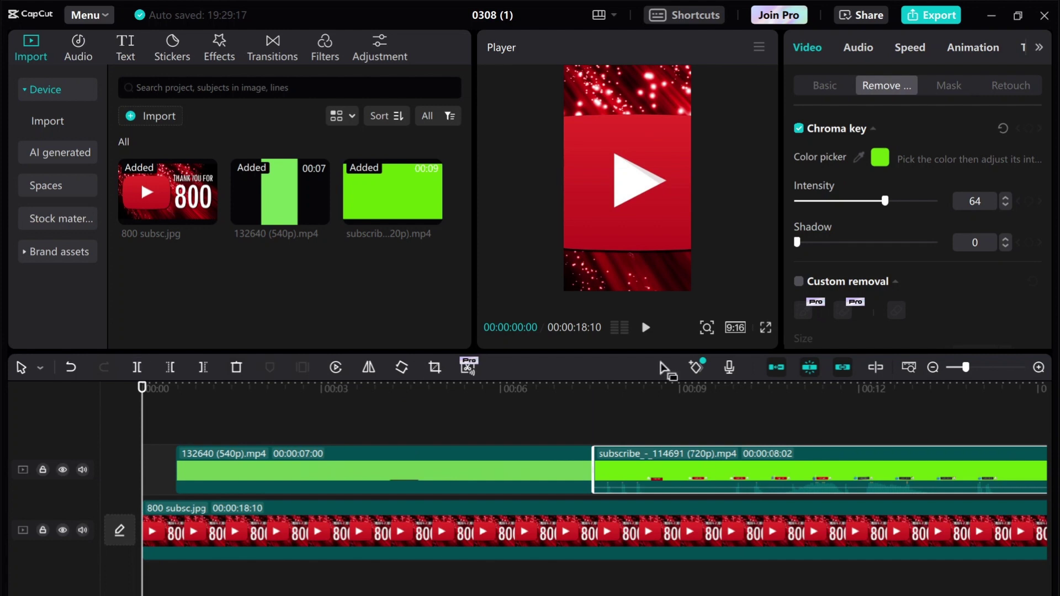
pyautogui.click(645, 329)
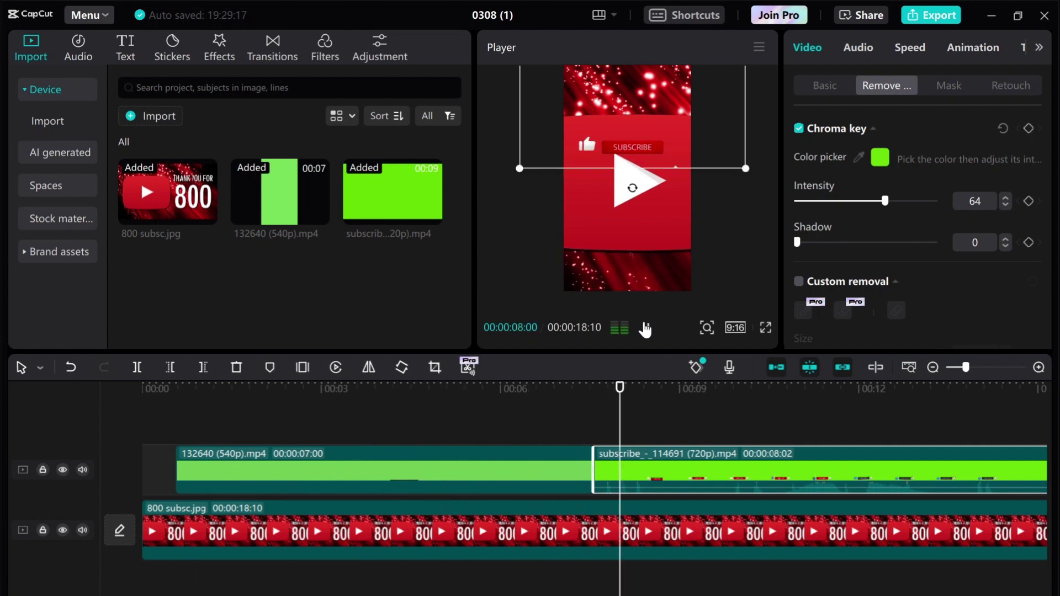
pyautogui.click(645, 330)
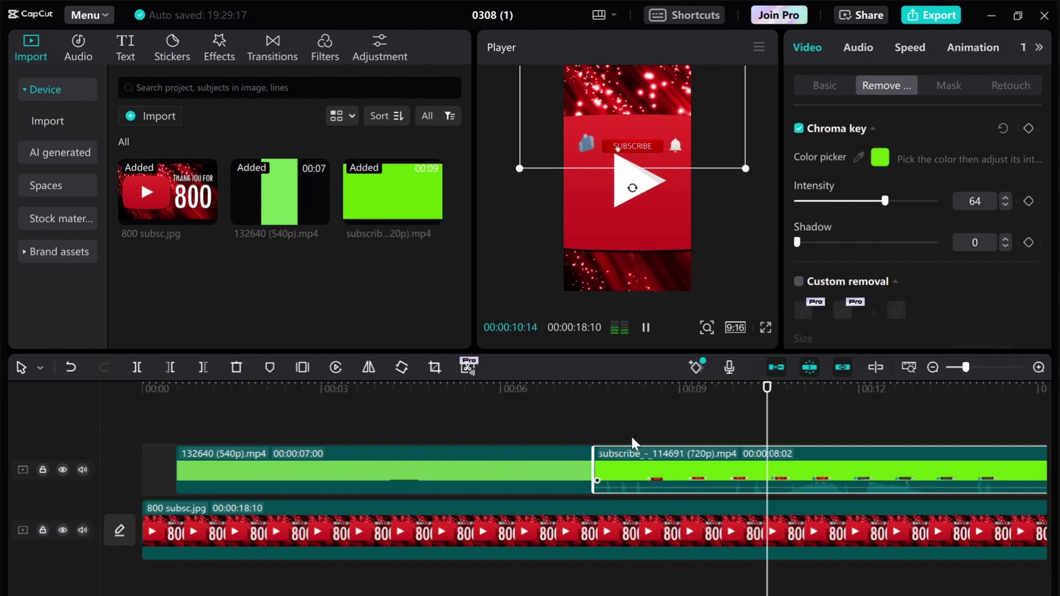
pyautogui.click(617, 422)
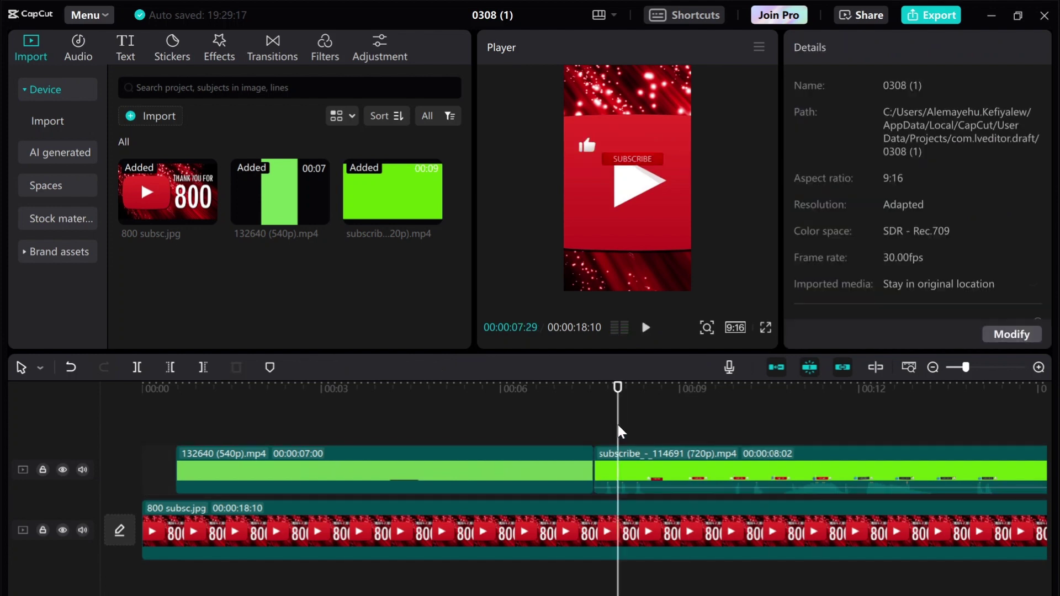
pyautogui.click(646, 329)
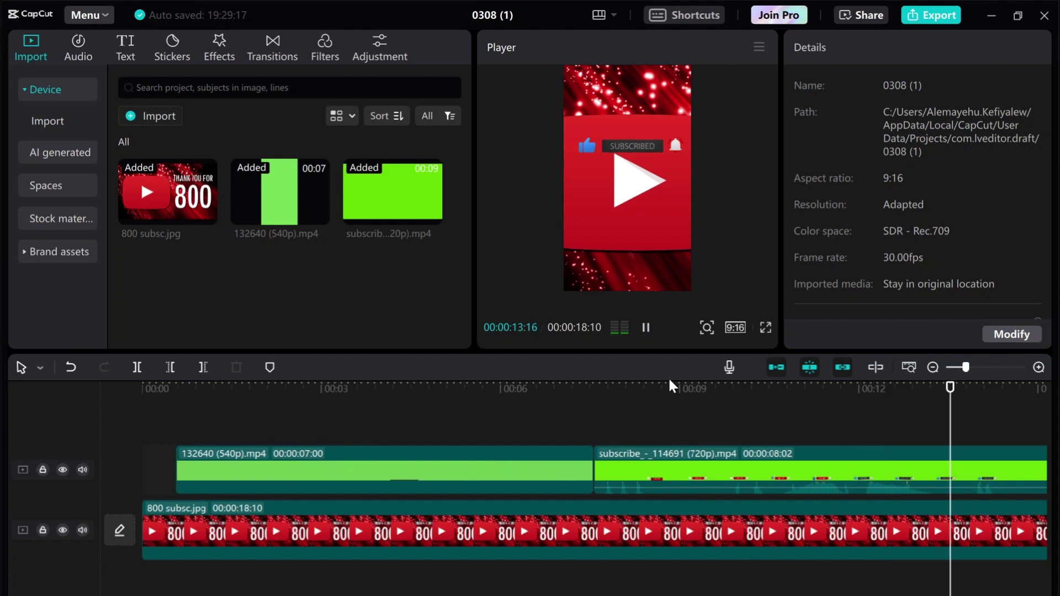
pyautogui.press('space')
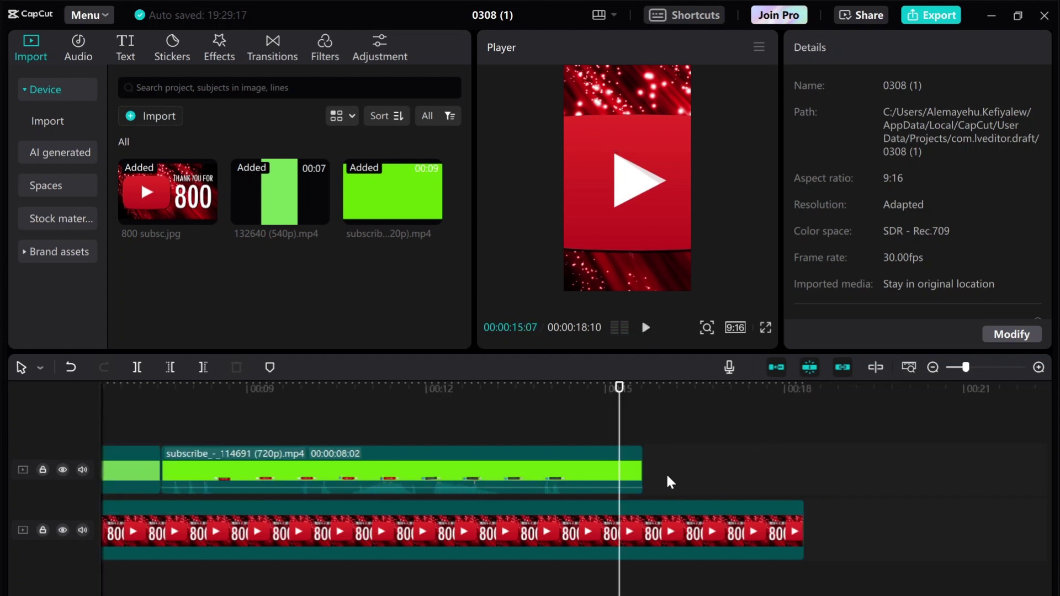
# Trim the end of the 800 subsc.jpg clip to the end of the subscribe clip, at 00:00:15:19, and return the playhead to the start.
pyautogui.click(581, 472)
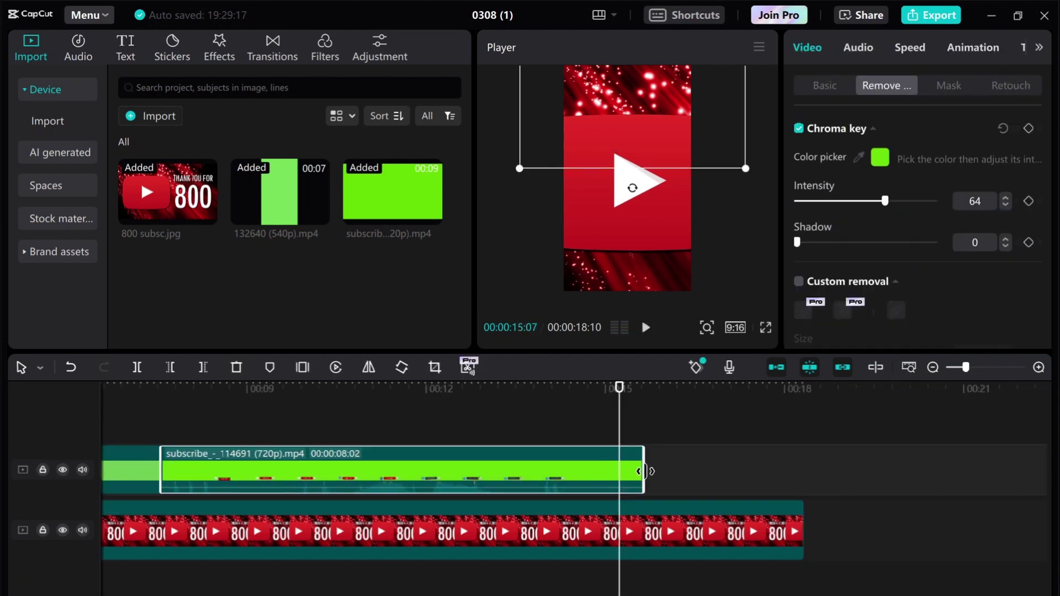
pyautogui.click(770, 532)
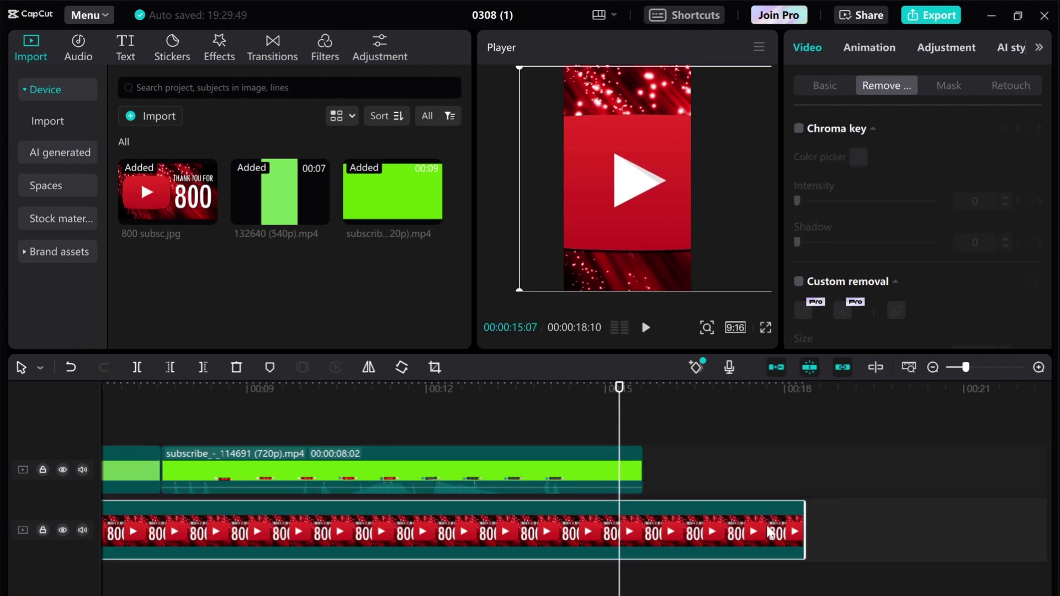
pyautogui.moveTo(804, 530); pyautogui.dragTo(643, 529)
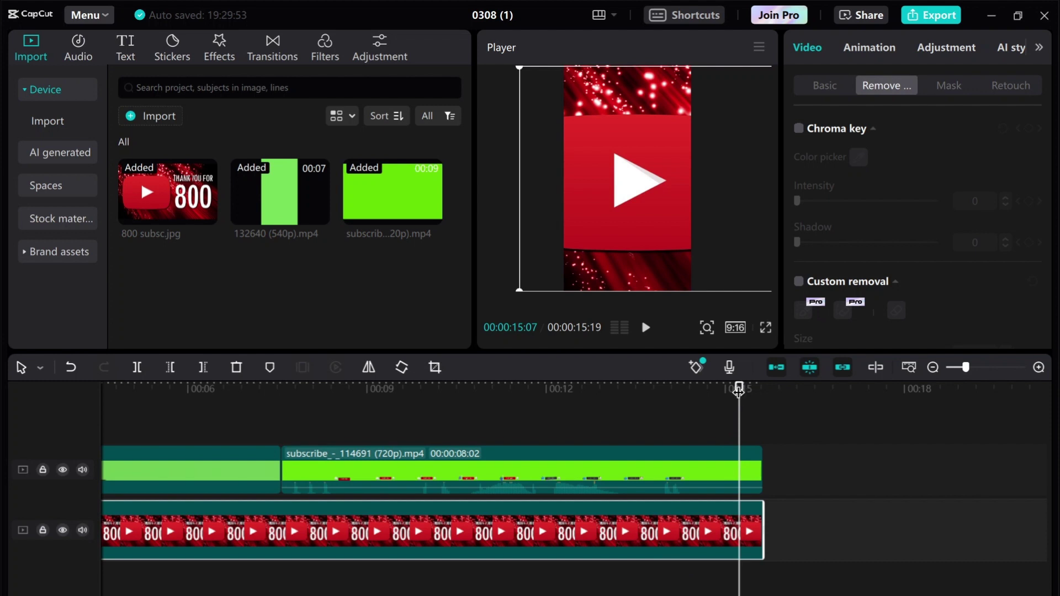
pyautogui.moveTo(738, 389); pyautogui.dragTo(38, 413)
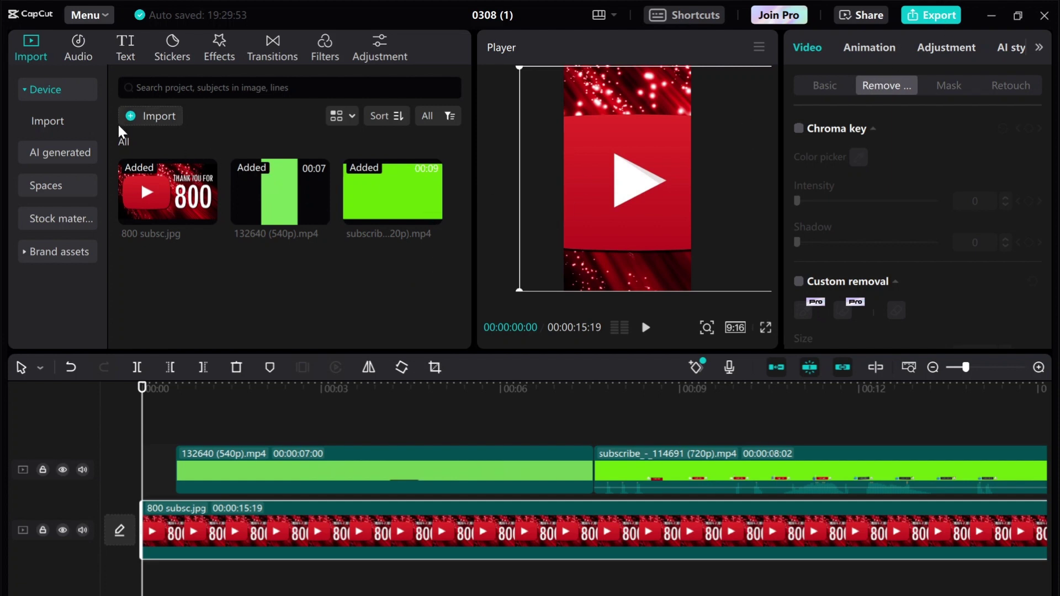
# Import the PNG version of the AiS logo design-01 image from the YouTube folder.
pyautogui.click(156, 118)
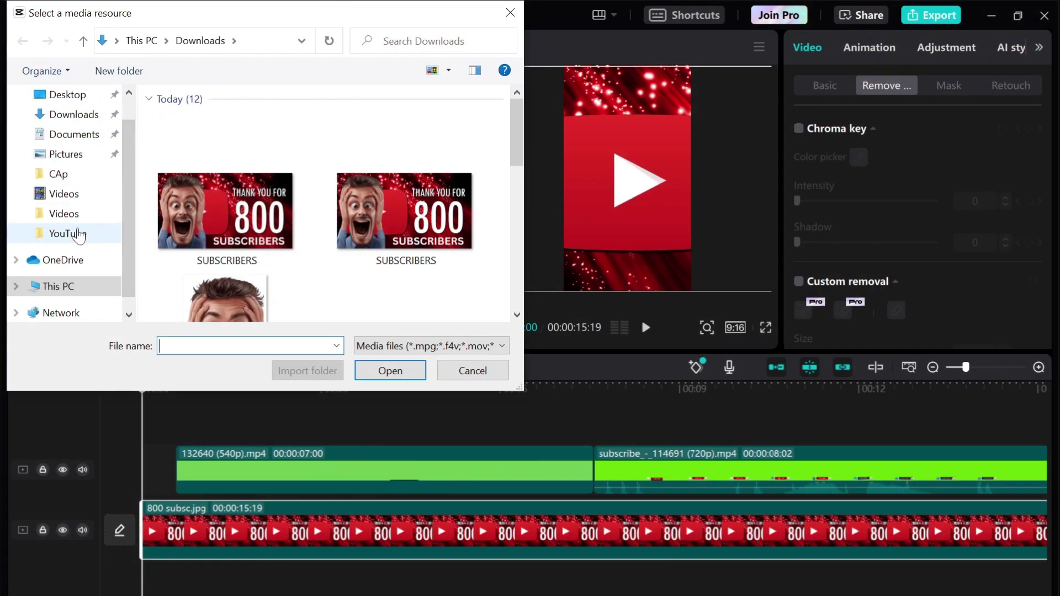
pyautogui.click(75, 234)
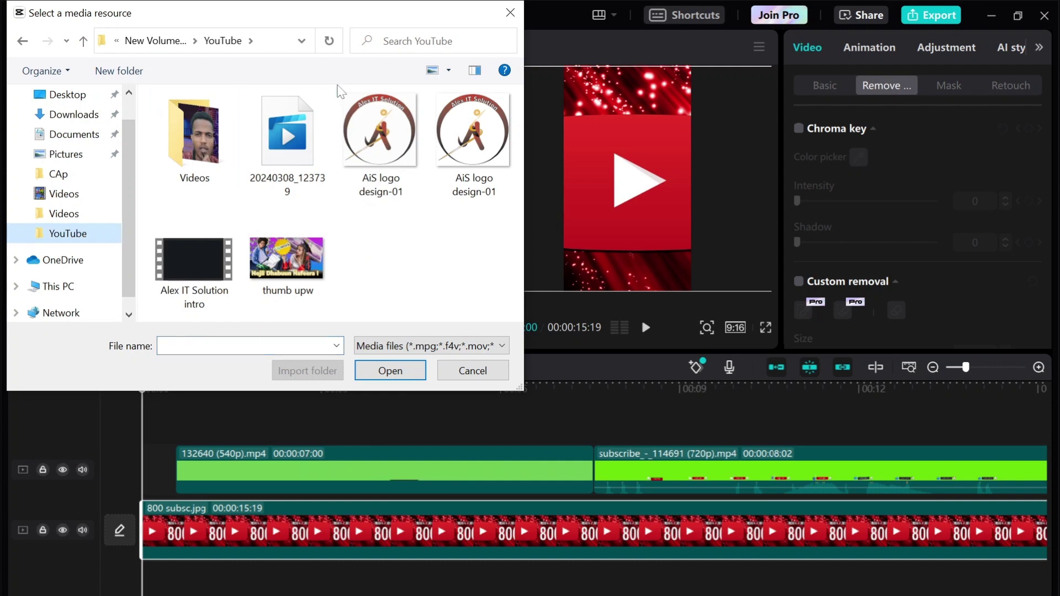
pyautogui.click(378, 142)
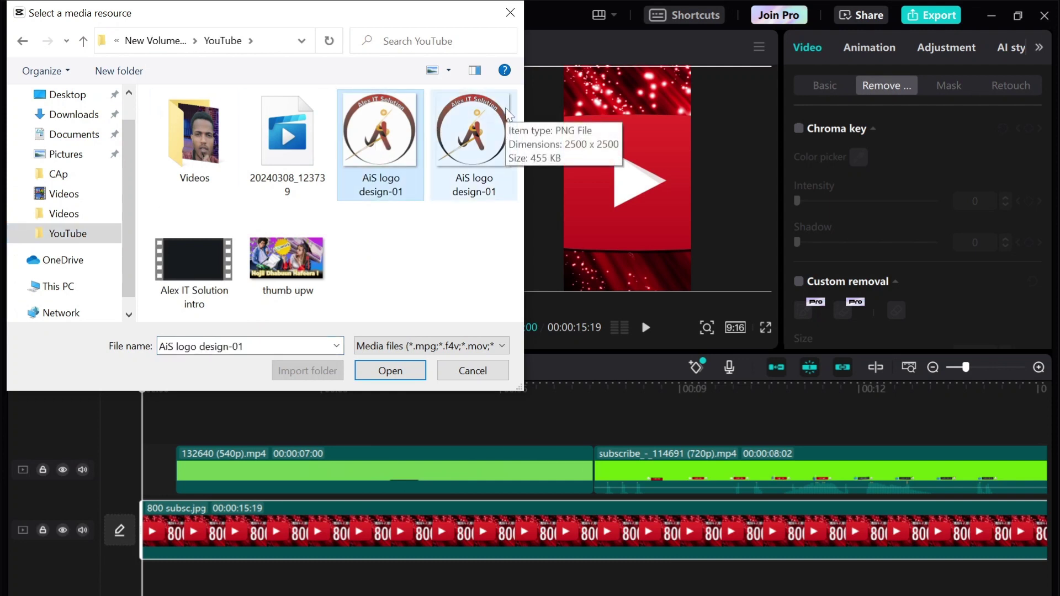
pyautogui.click(468, 142)
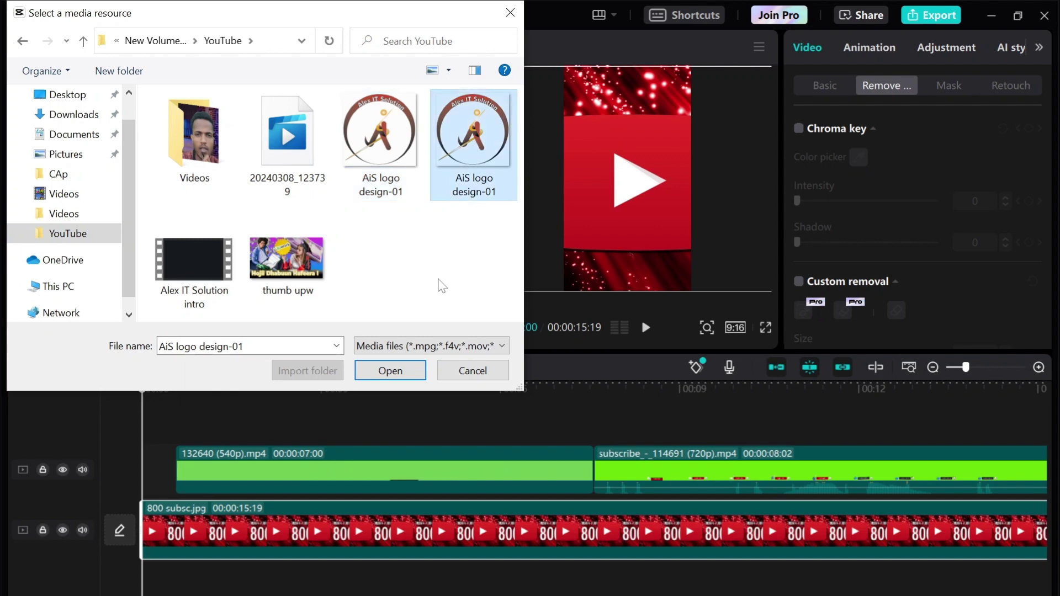
pyautogui.click(397, 377)
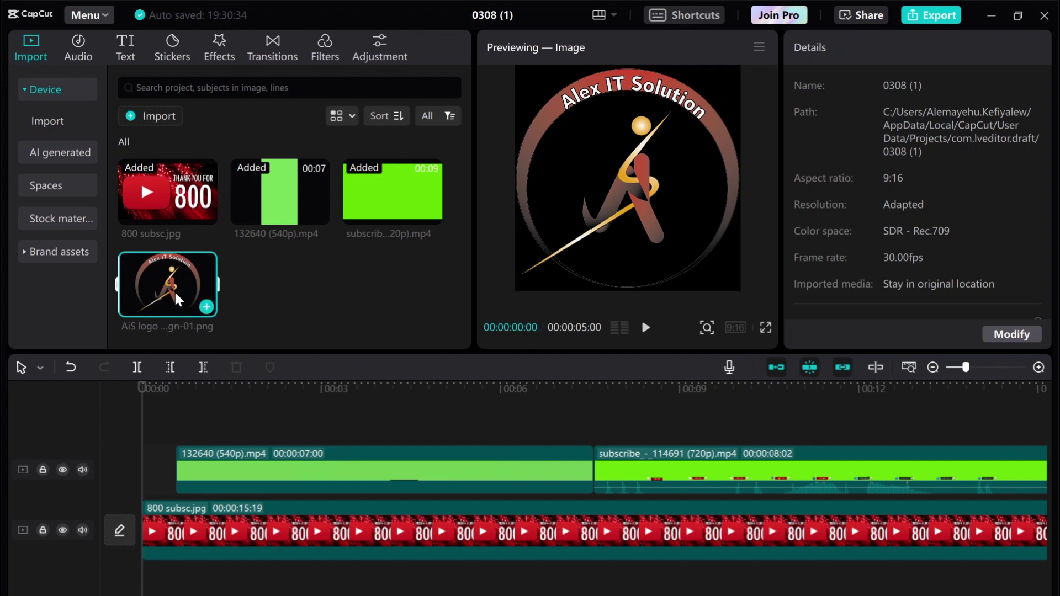
# Place AiS logo design-01.png on a new track above the overlays at 00:00 and extend it to a duration of 00:00:15:19.
pyautogui.moveTo(177, 298); pyautogui.dragTo(143, 432)
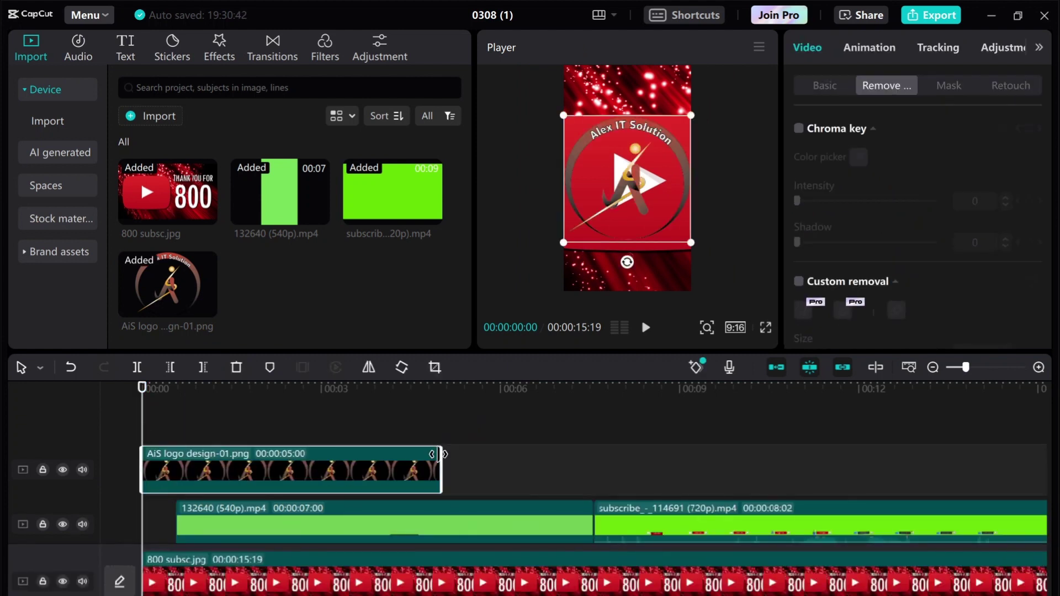
pyautogui.moveTo(436, 463); pyautogui.dragTo(960, 487)
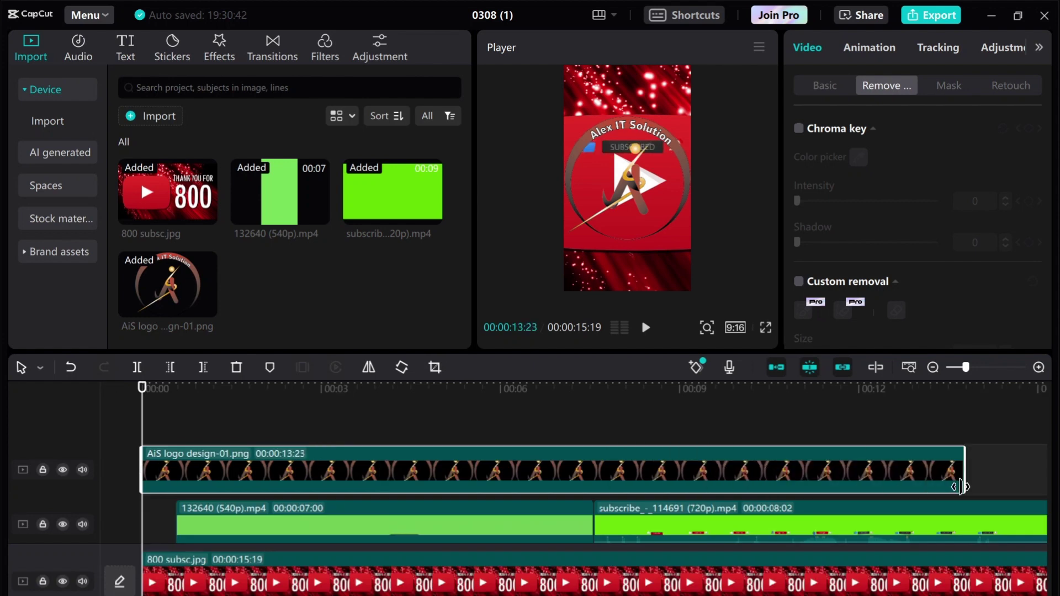
pyautogui.moveTo(961, 487); pyautogui.dragTo(176, 487)
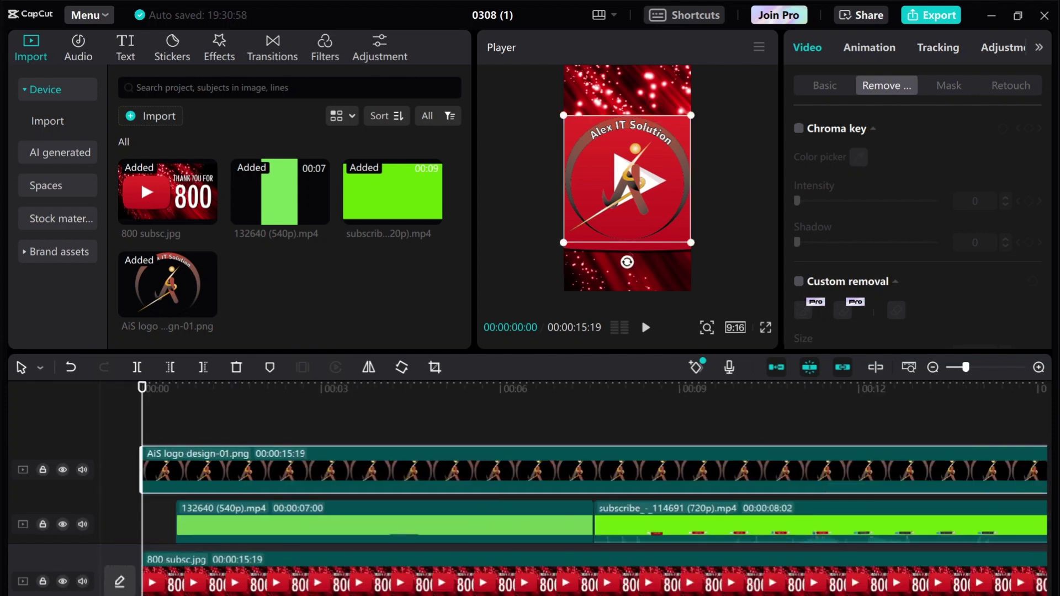
# Shrink the AiS logo to about half its size and keep it centred over the white play triangle.
pyautogui.moveTo(561, 114); pyautogui.dragTo(595, 146)
pyautogui.moveTo(636, 181); pyautogui.dragTo(640, 184)
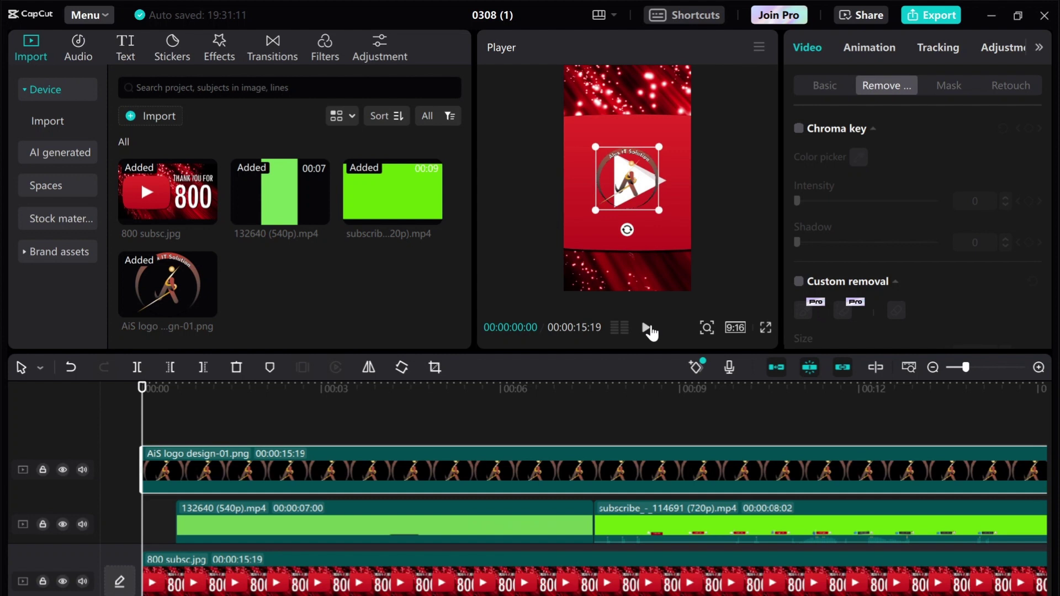
pyautogui.scroll(-2, 559, 499)
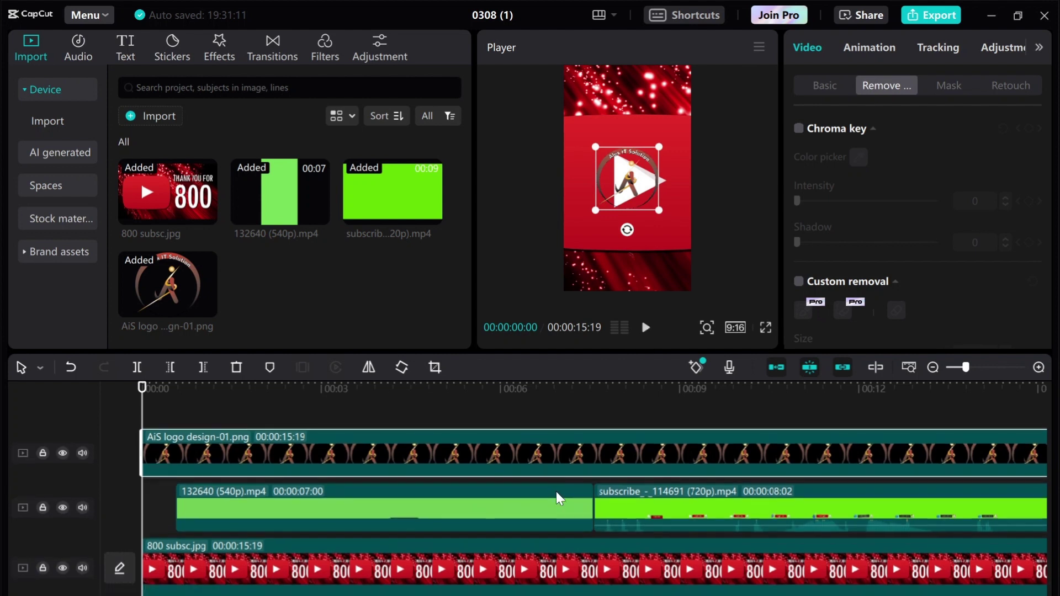
# Try to preview the songs Nowhere Fast, Welcome to Walkerworld and Money in the music library, and return to the imported media.
pyautogui.click(82, 54)
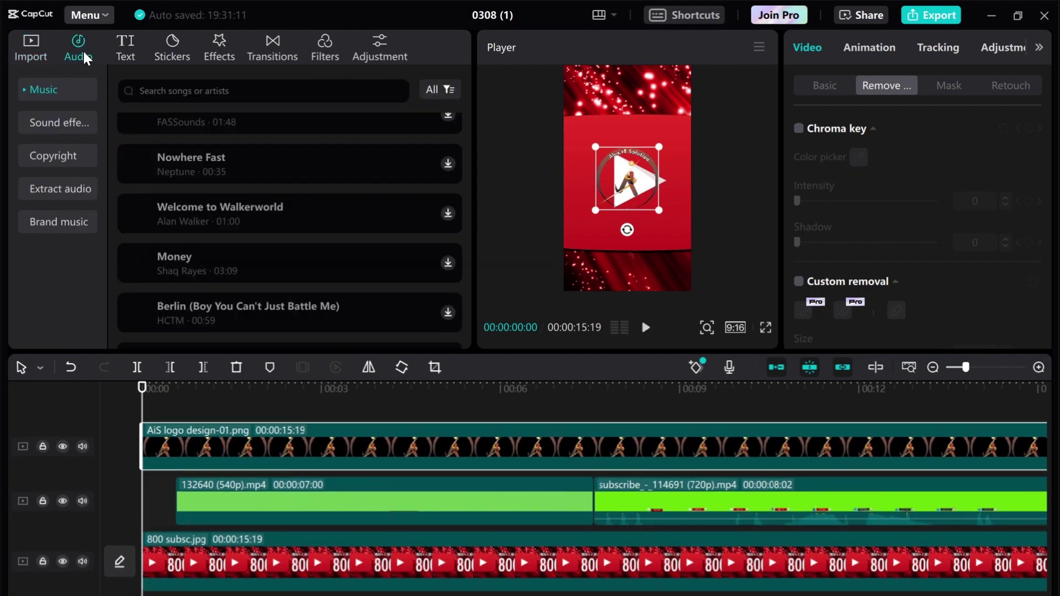
pyautogui.click(194, 172)
pyautogui.click(198, 213)
pyautogui.click(216, 274)
pyautogui.scroll(-5, 237, 270)
pyautogui.scroll(7, 215, 272)
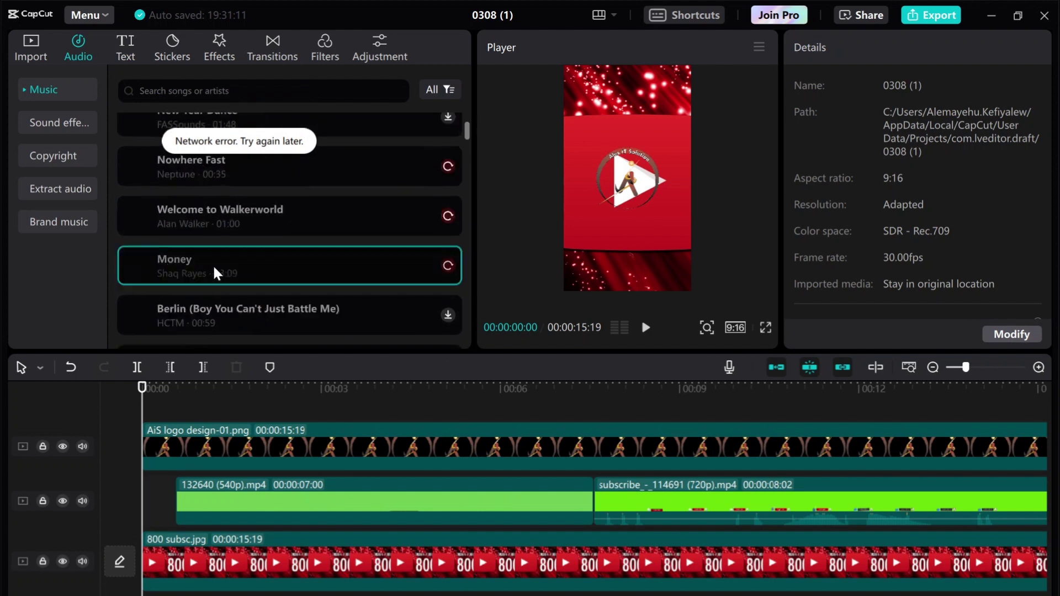
pyautogui.click(46, 55)
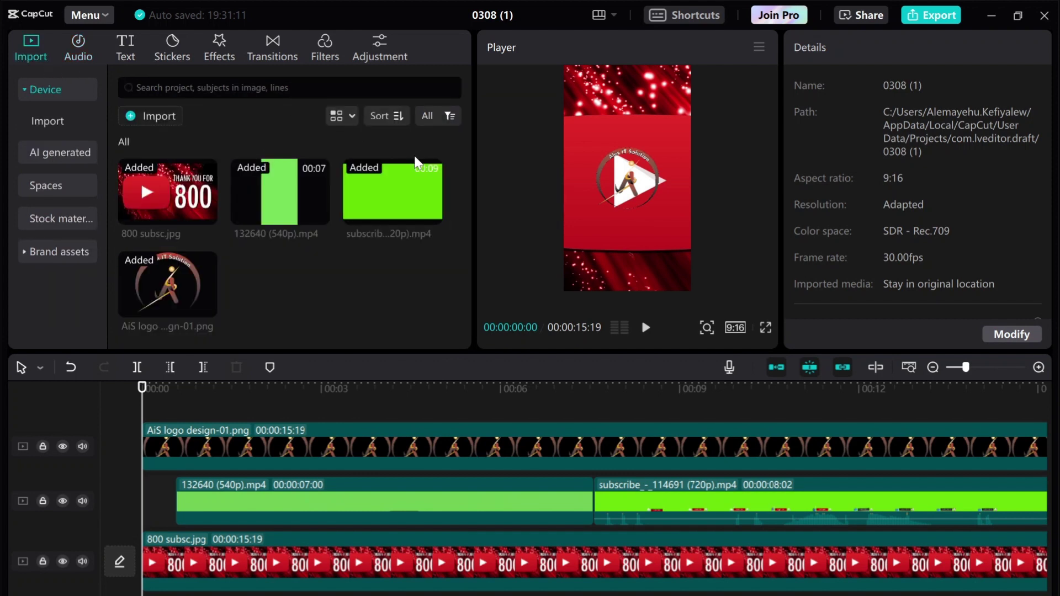
# Export the video under the name "video editing" at 1080P, H.264, mp4 and 30fps.
pyautogui.click(931, 15)
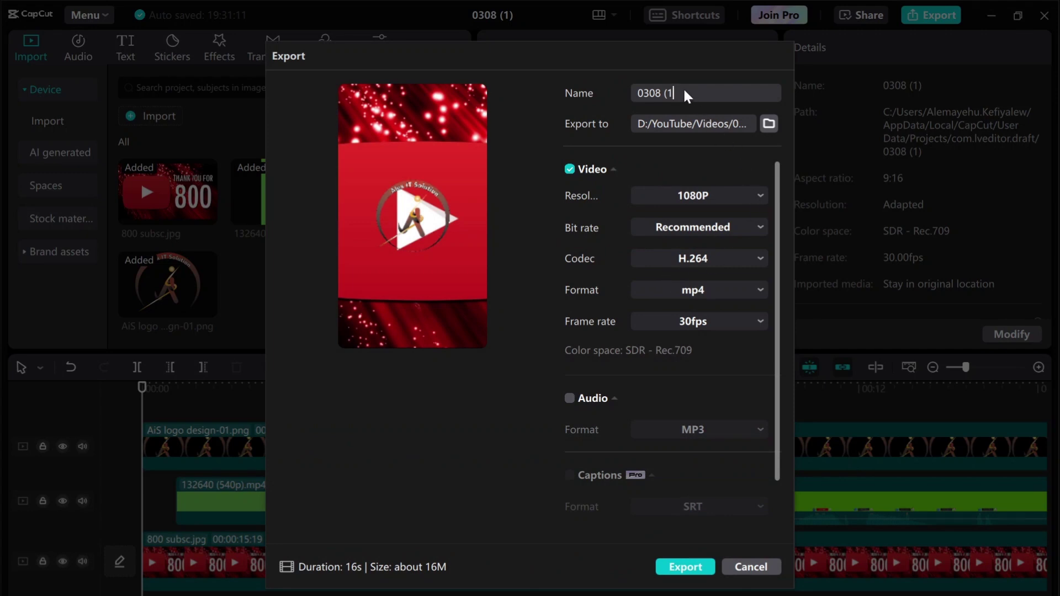
pyautogui.press('BackSpace')
pyautogui.press('BackSpace')
pyautogui.press('BackSpace')
pyautogui.press('BackSpace')
pyautogui.press('BackSpace')
pyautogui.press('BackSpace')
pyautogui.press('BackSpace')
pyautogui.write('video e')
pyautogui.press('BackSpace')
pyautogui.write('e')
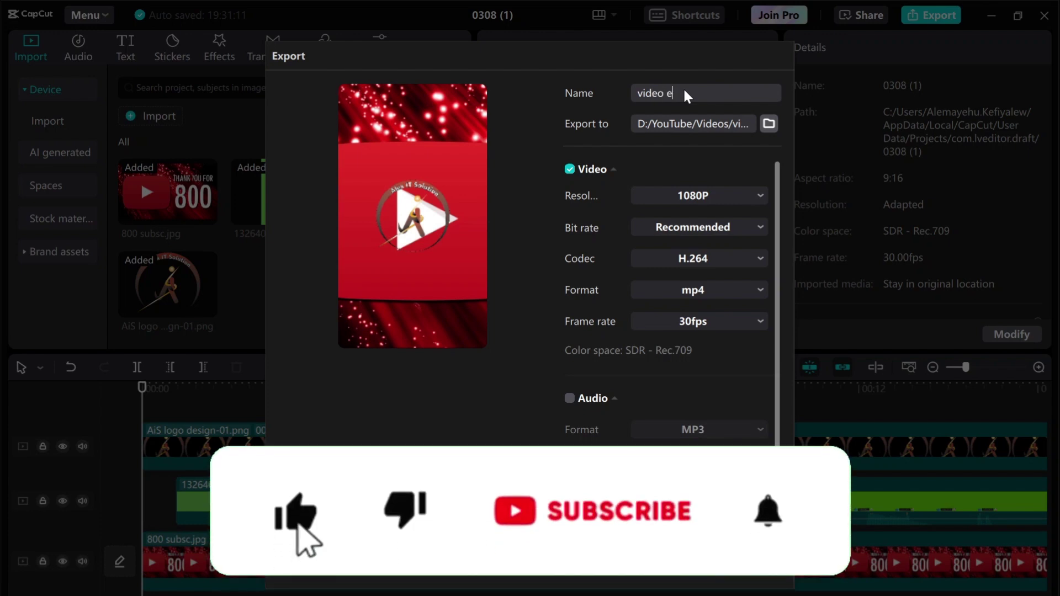
pyautogui.write('diting')
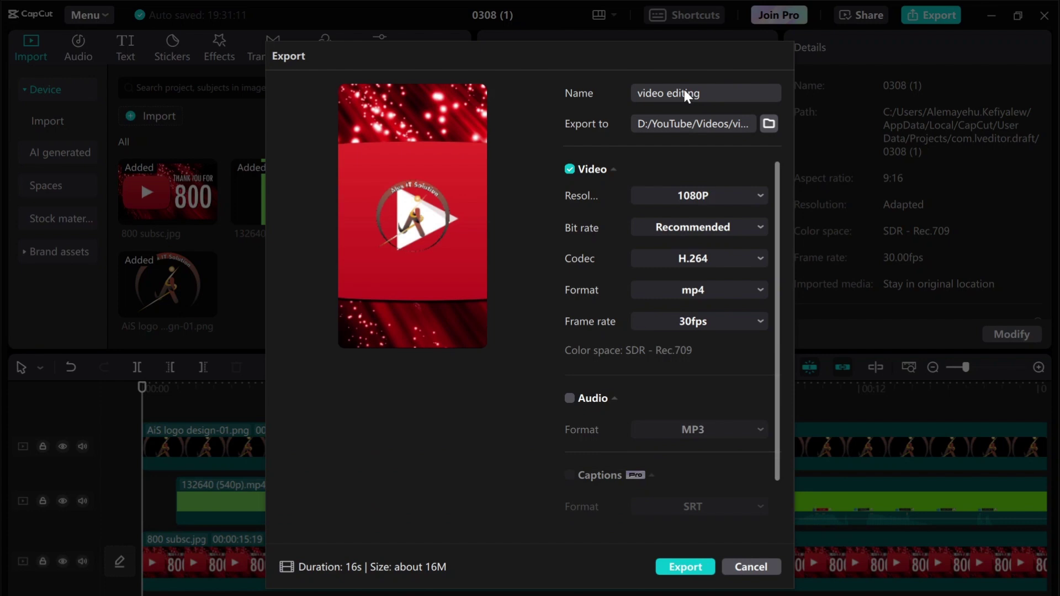
pyautogui.click(685, 567)
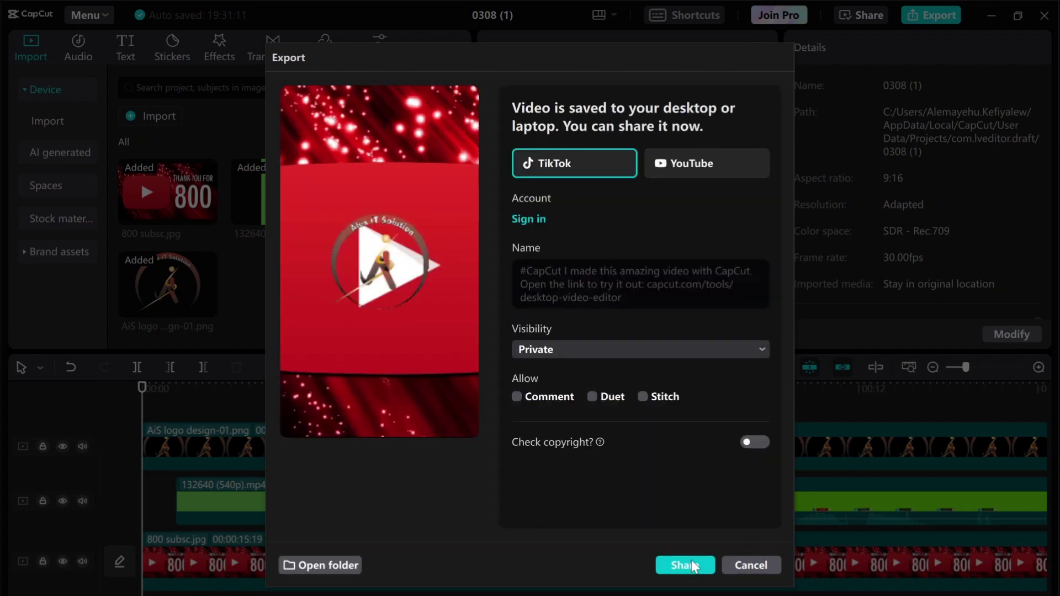